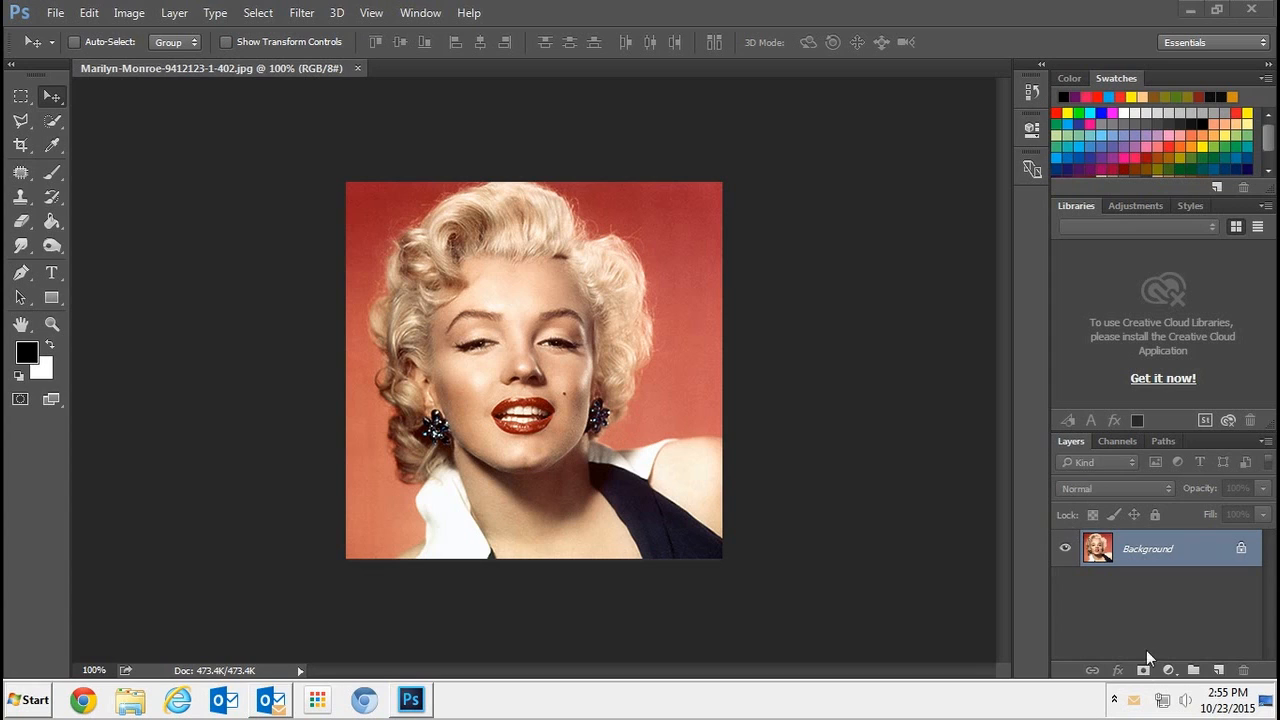
- Duplicate the Background layer, and duplicate the resulting copy so two copies sit above the original
right_click(1180, 551)
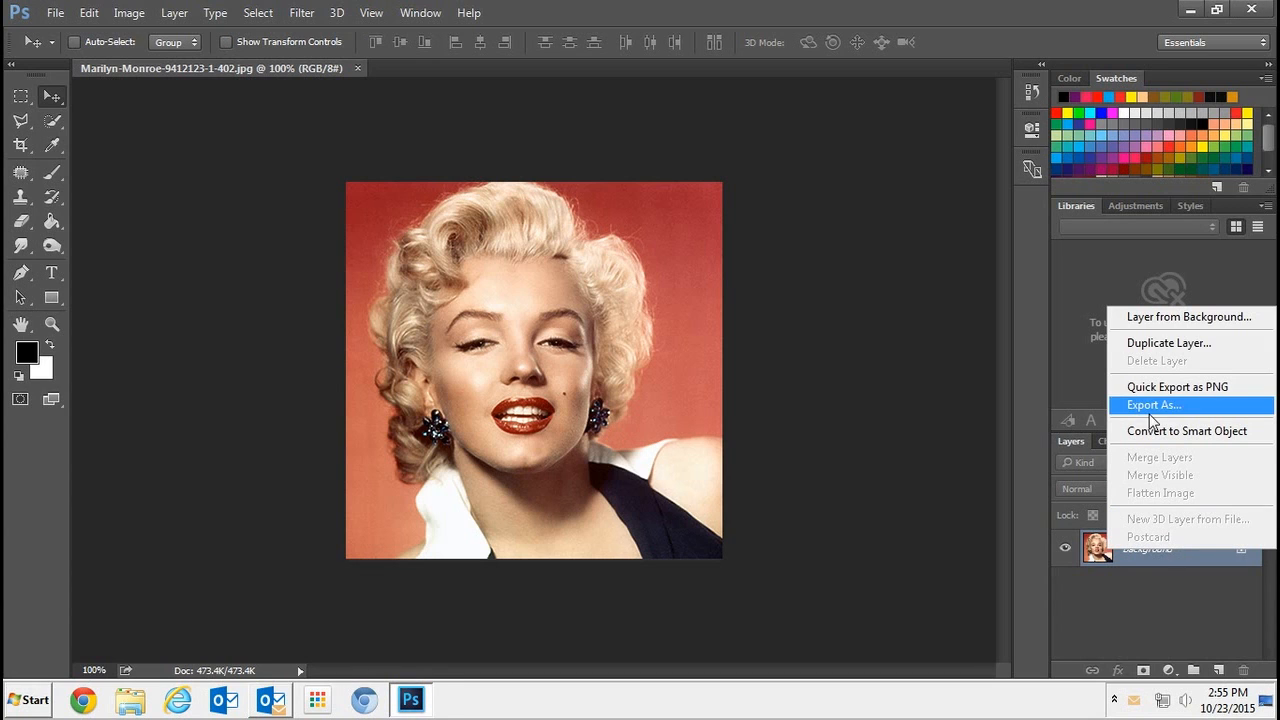
click(1152, 337)
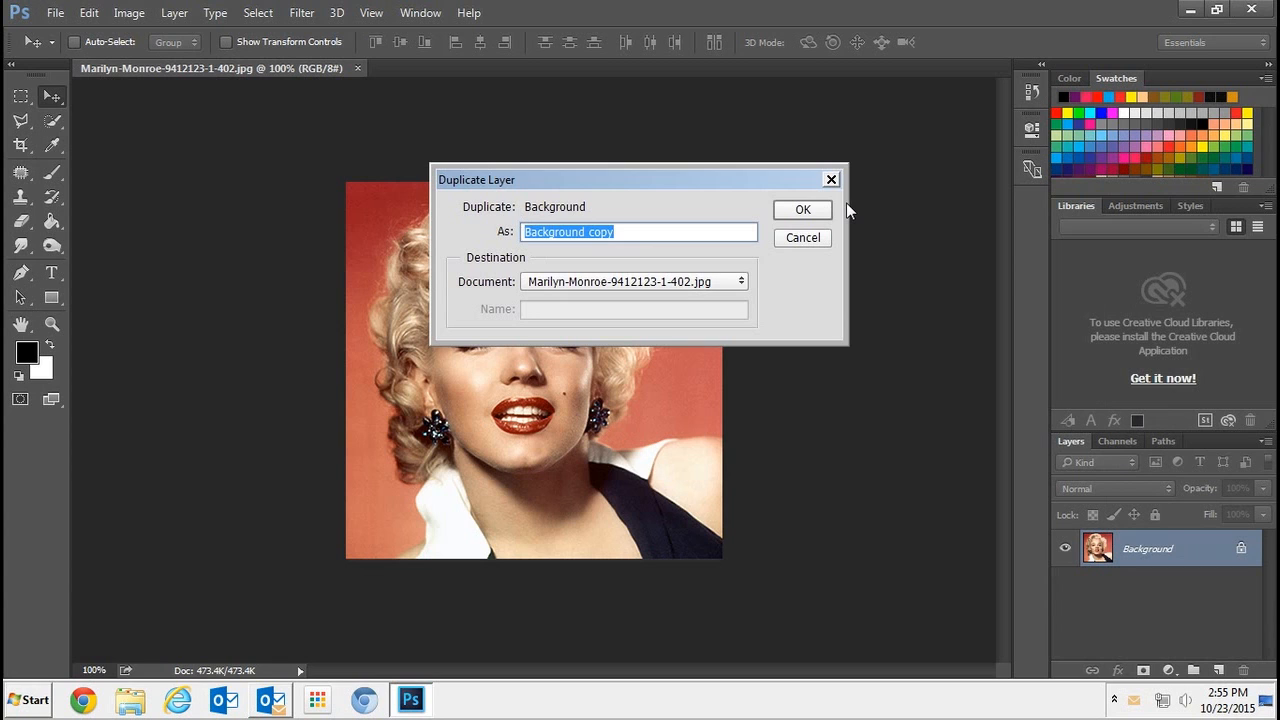
click(803, 210)
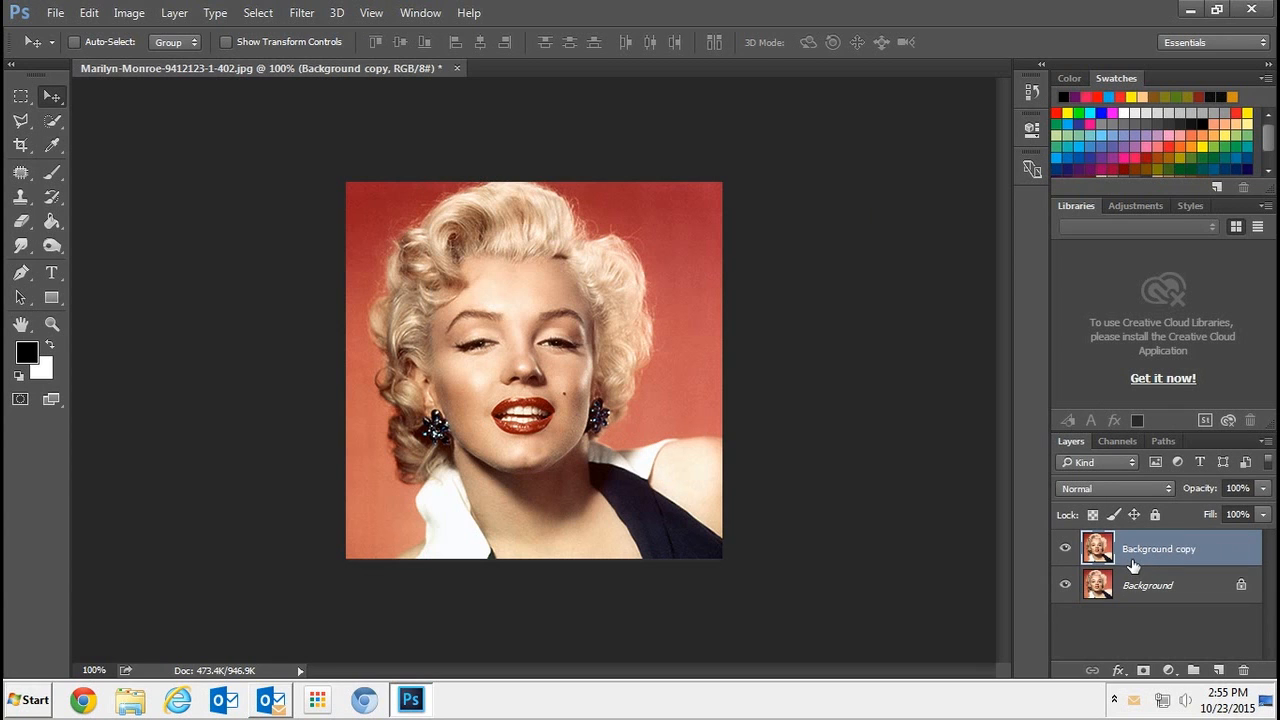
right_click(1131, 558)
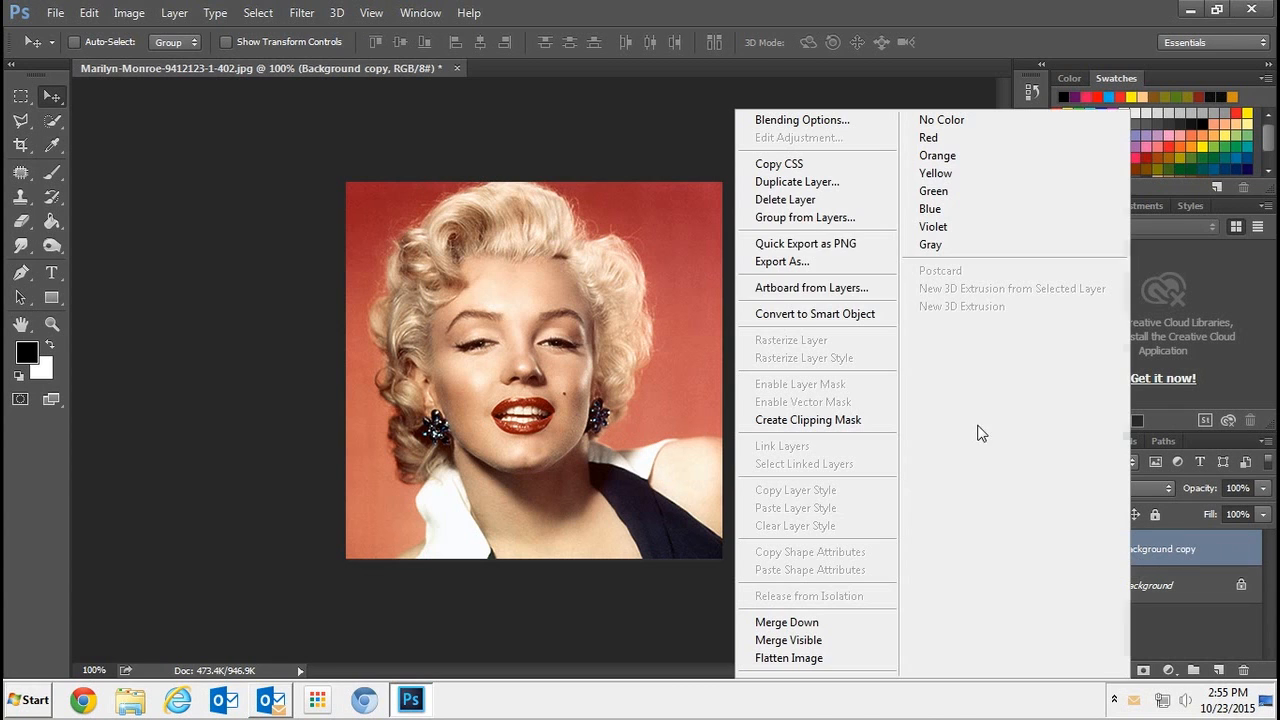
click(818, 186)
click(806, 209)
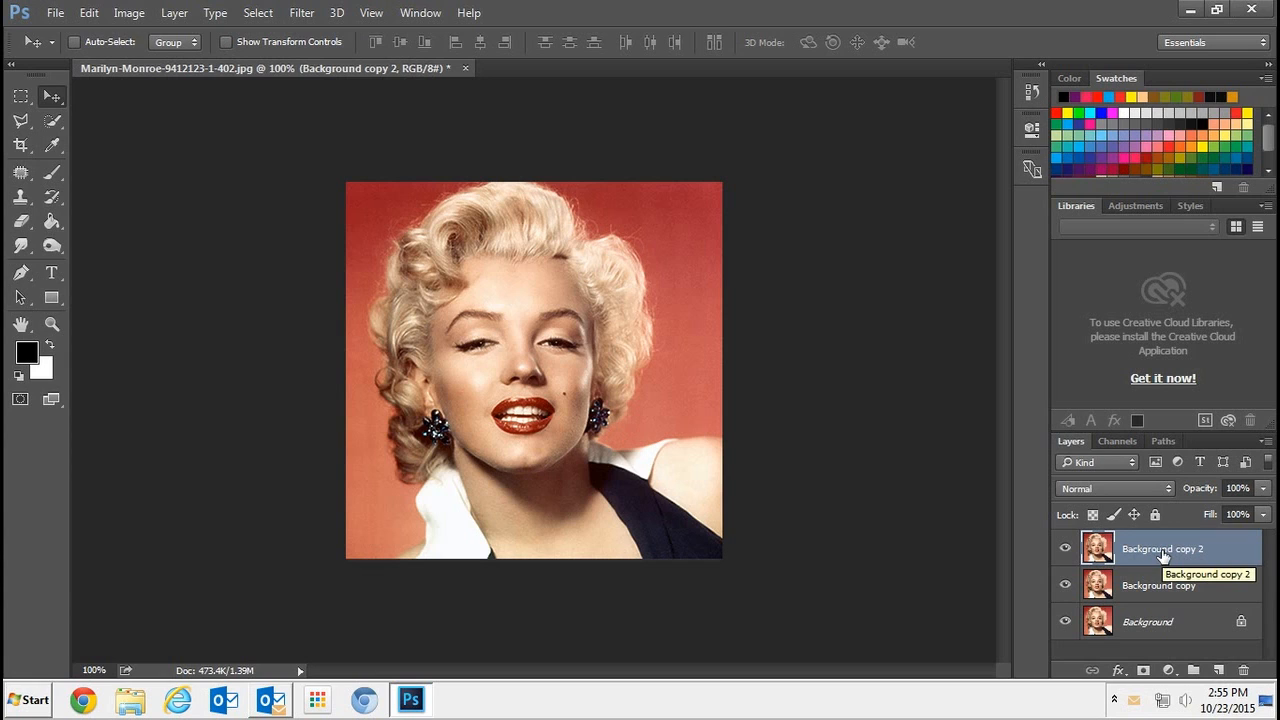
- Invert the colours of the topmost layer, Background copy 2
click(126, 14)
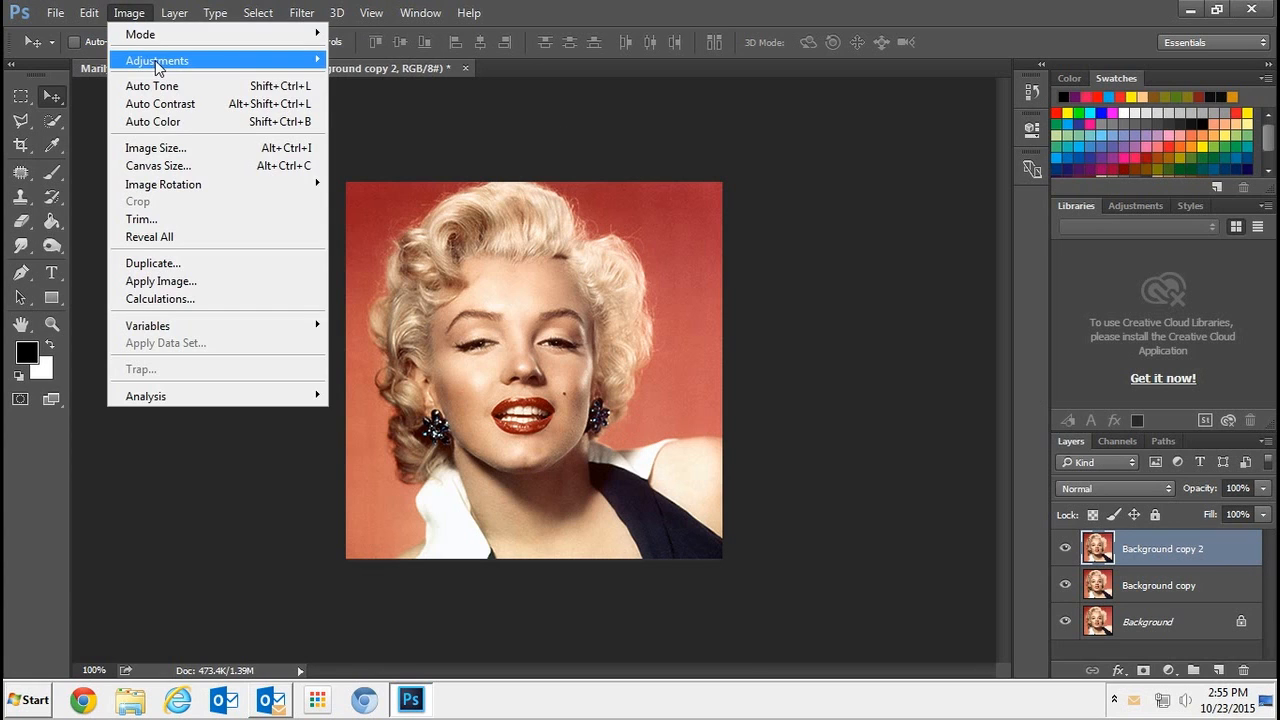
mouse_move(158, 65)
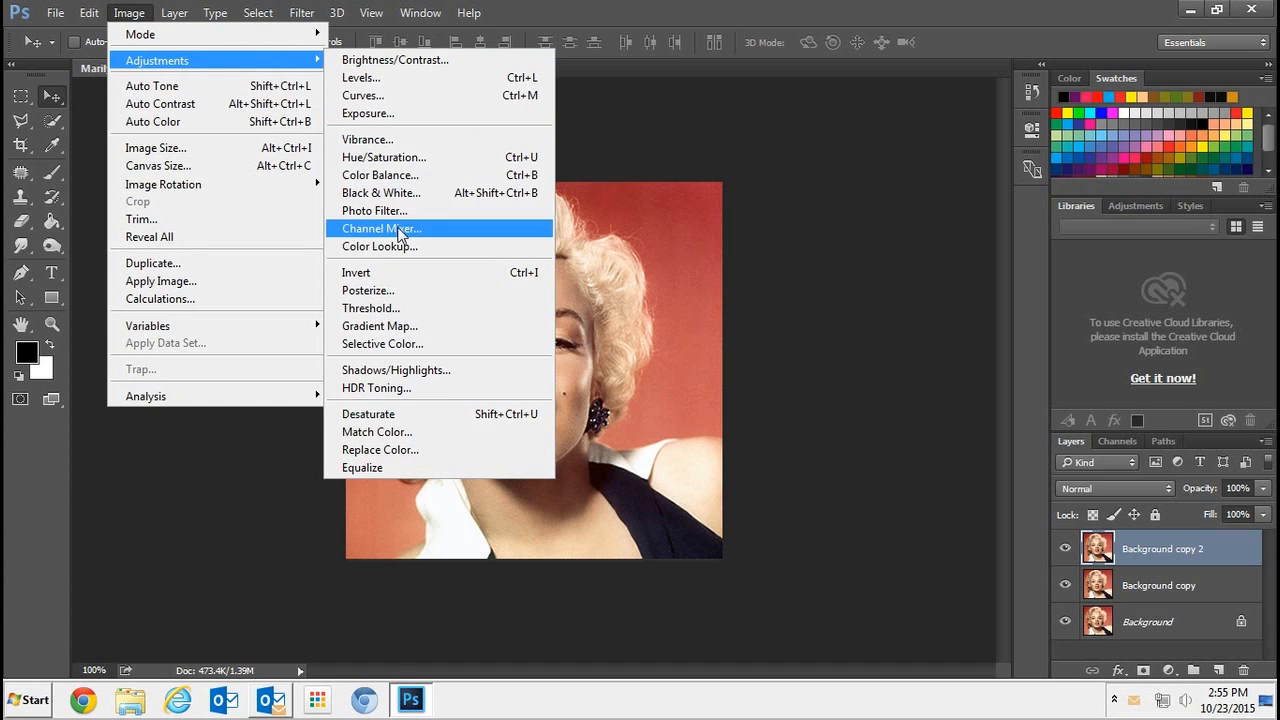
click(389, 280)
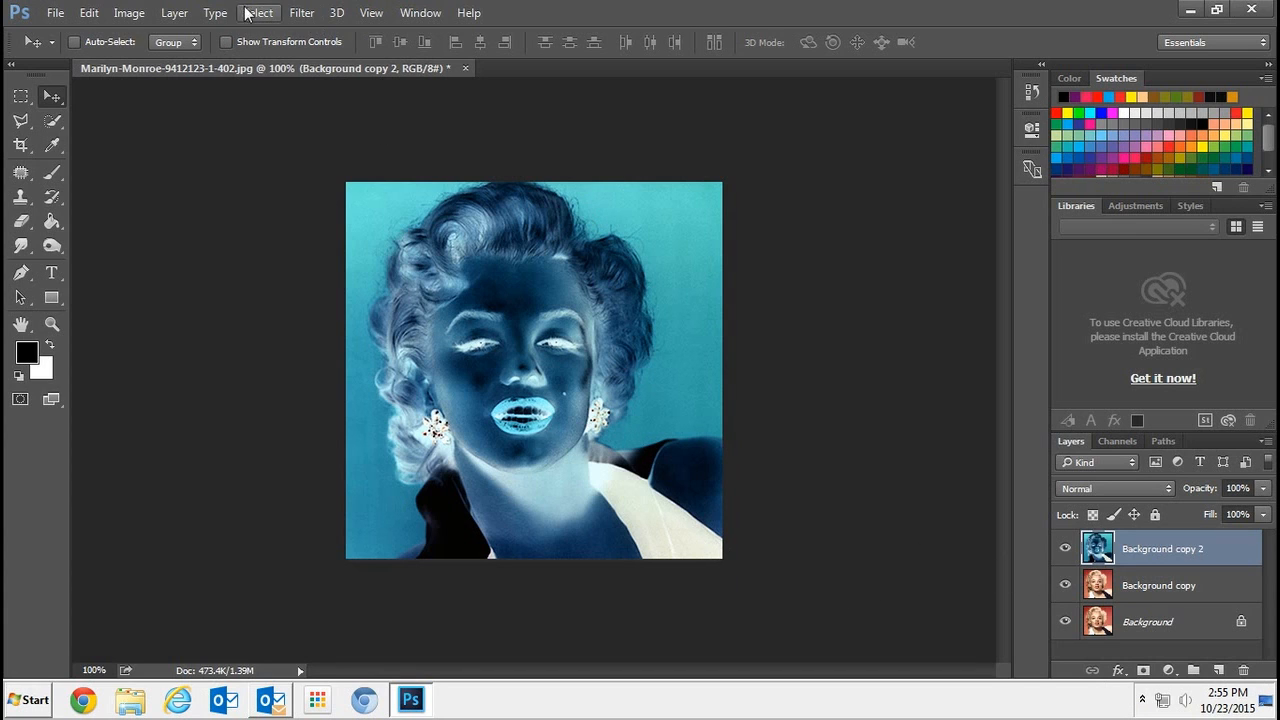
- Apply a Gaussian Blur with a lowered radius to the inverted layer, keeping the facial features recognisable
click(303, 14)
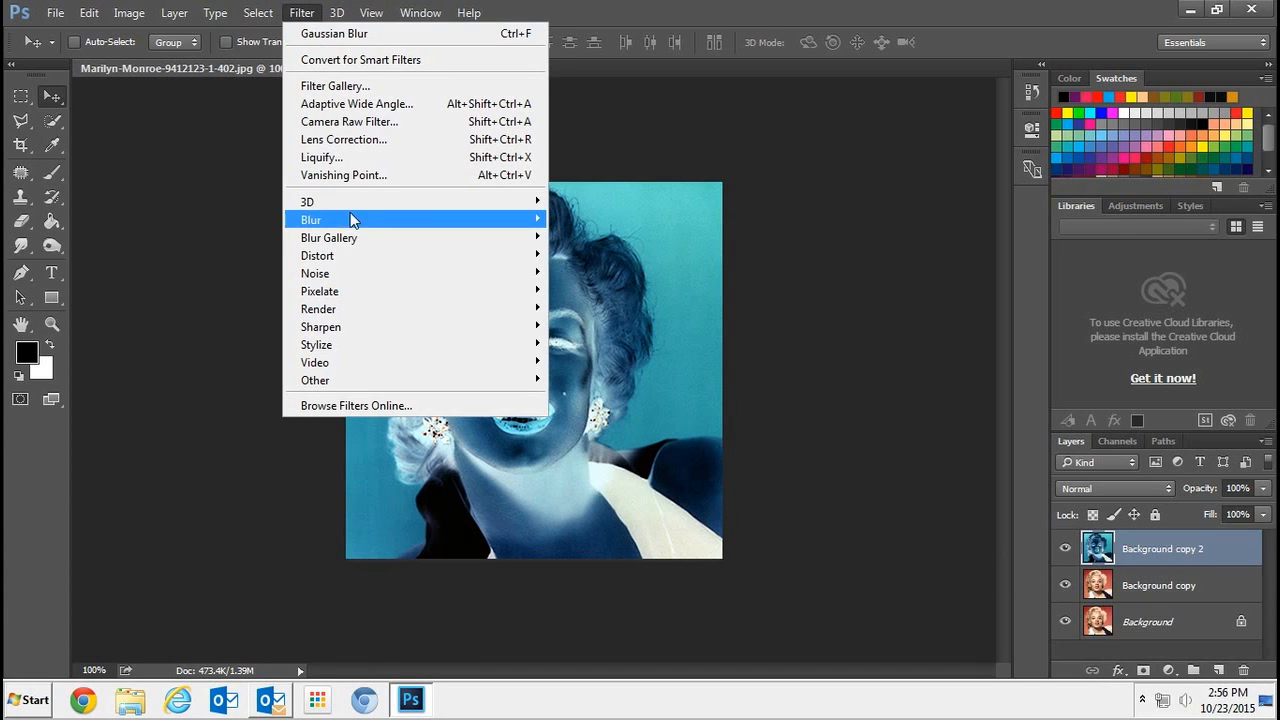
mouse_move(349, 219)
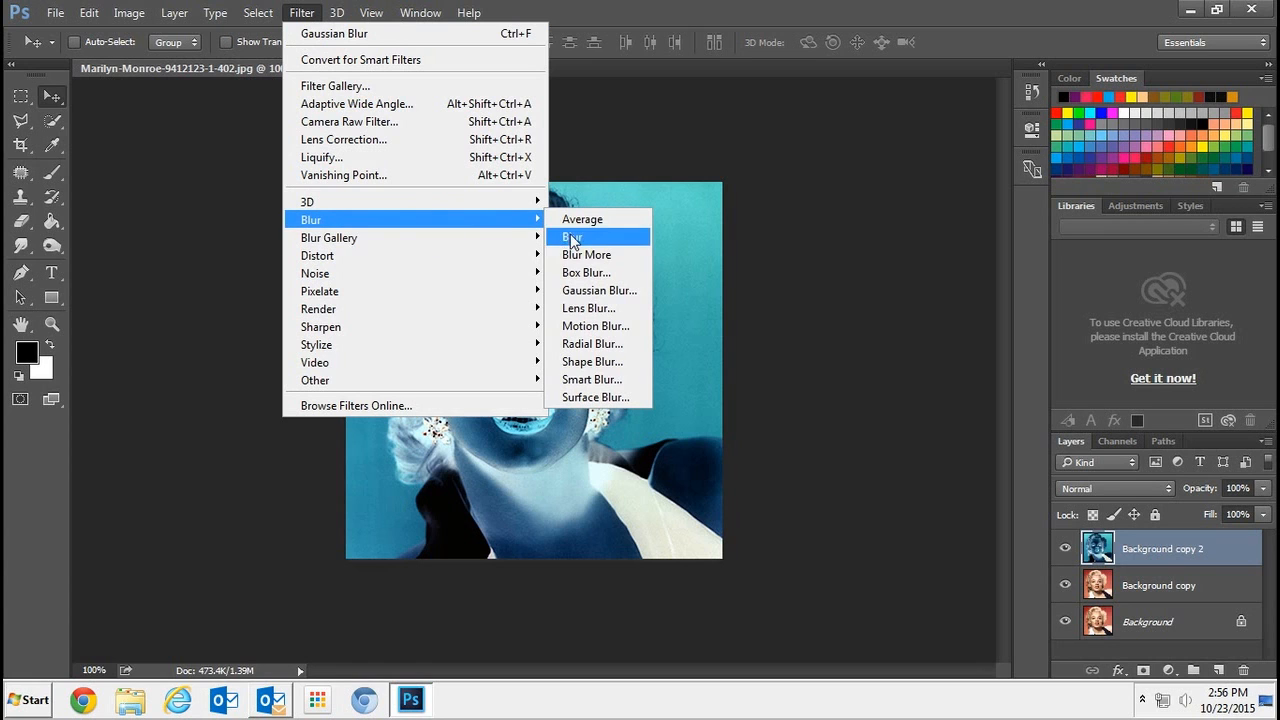
click(596, 290)
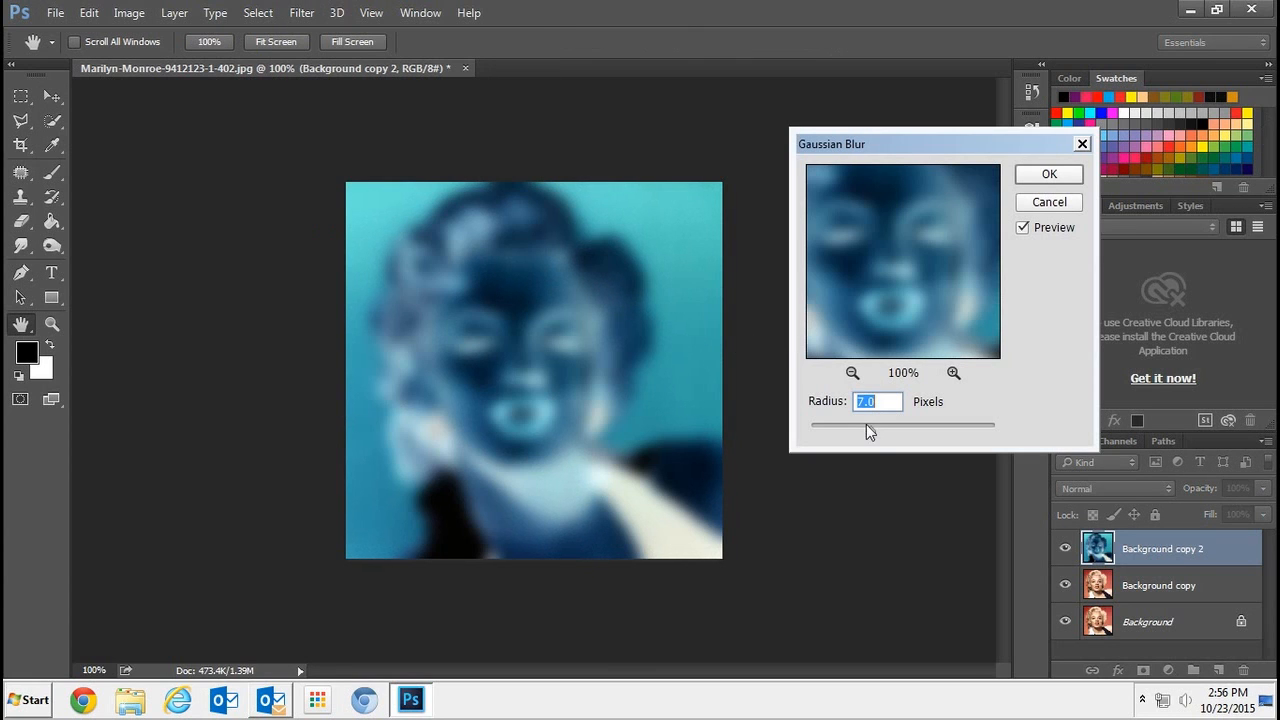
drag(858, 436, 846, 437)
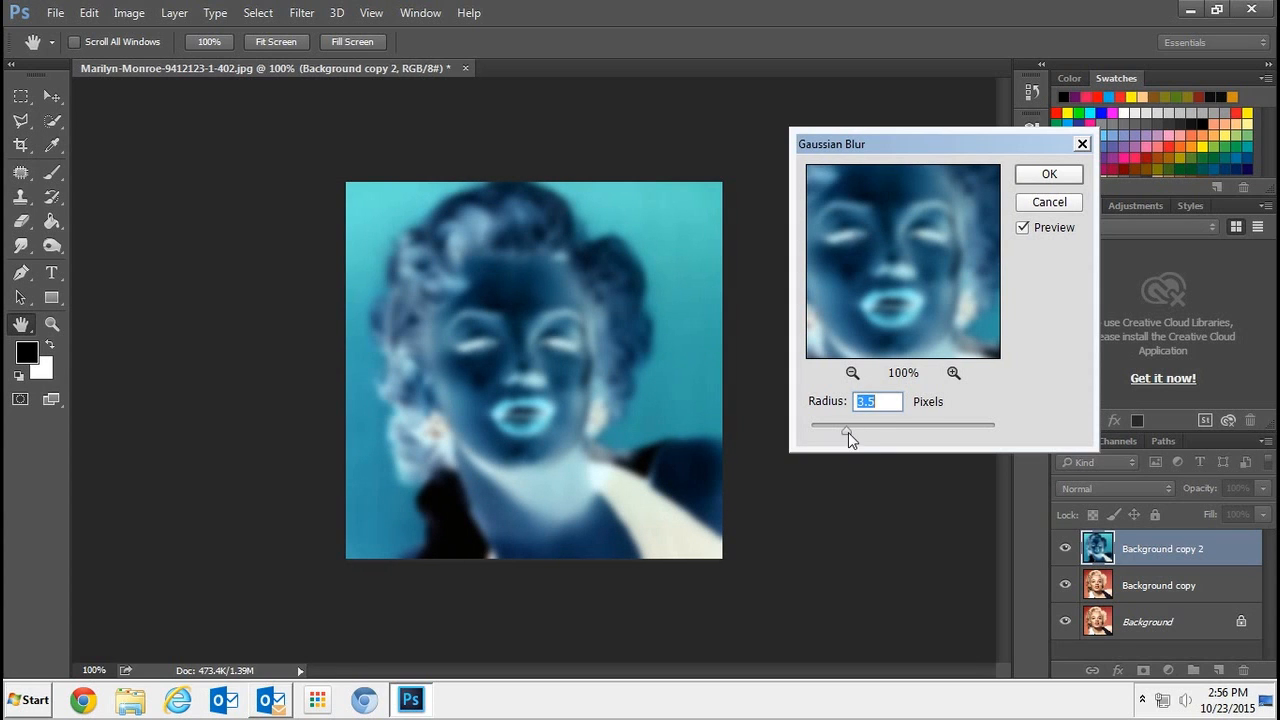
drag(879, 431, 842, 437)
click(1049, 174)
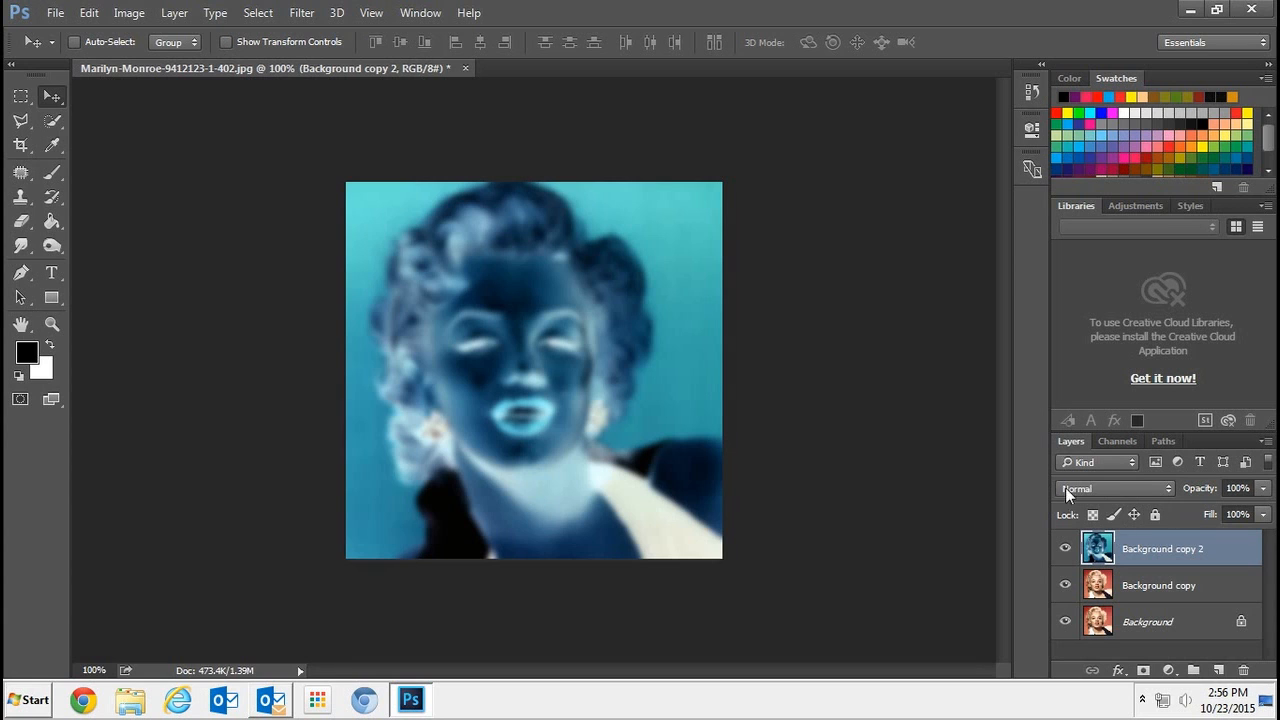
- Set the blurred layer's blend mode to Color Burn and merge it down into Background copy
click(1163, 489)
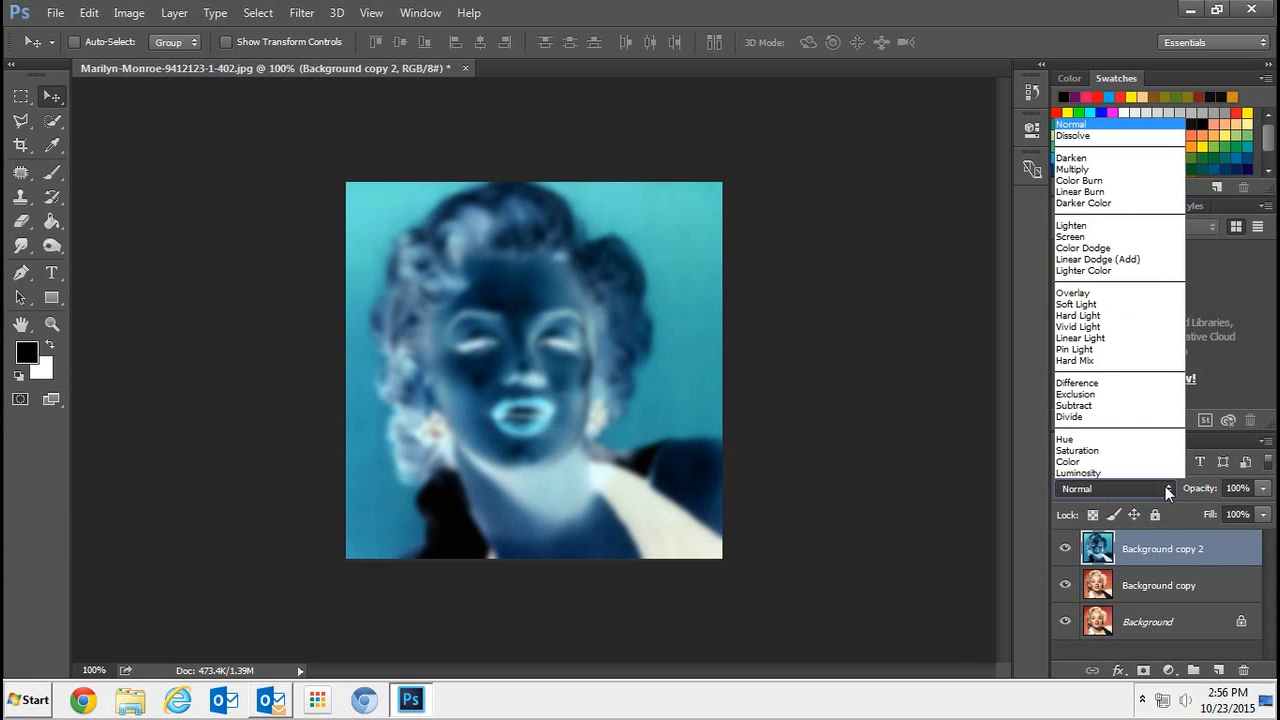
click(1094, 182)
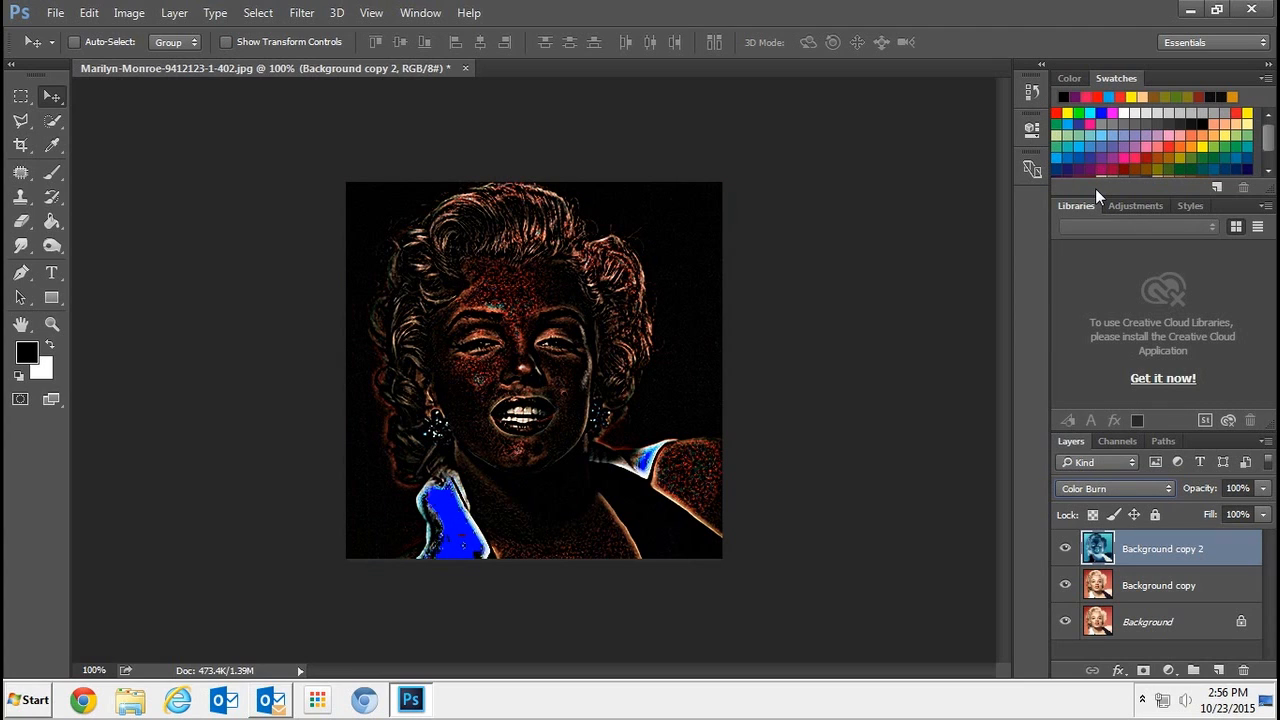
right_click(1191, 557)
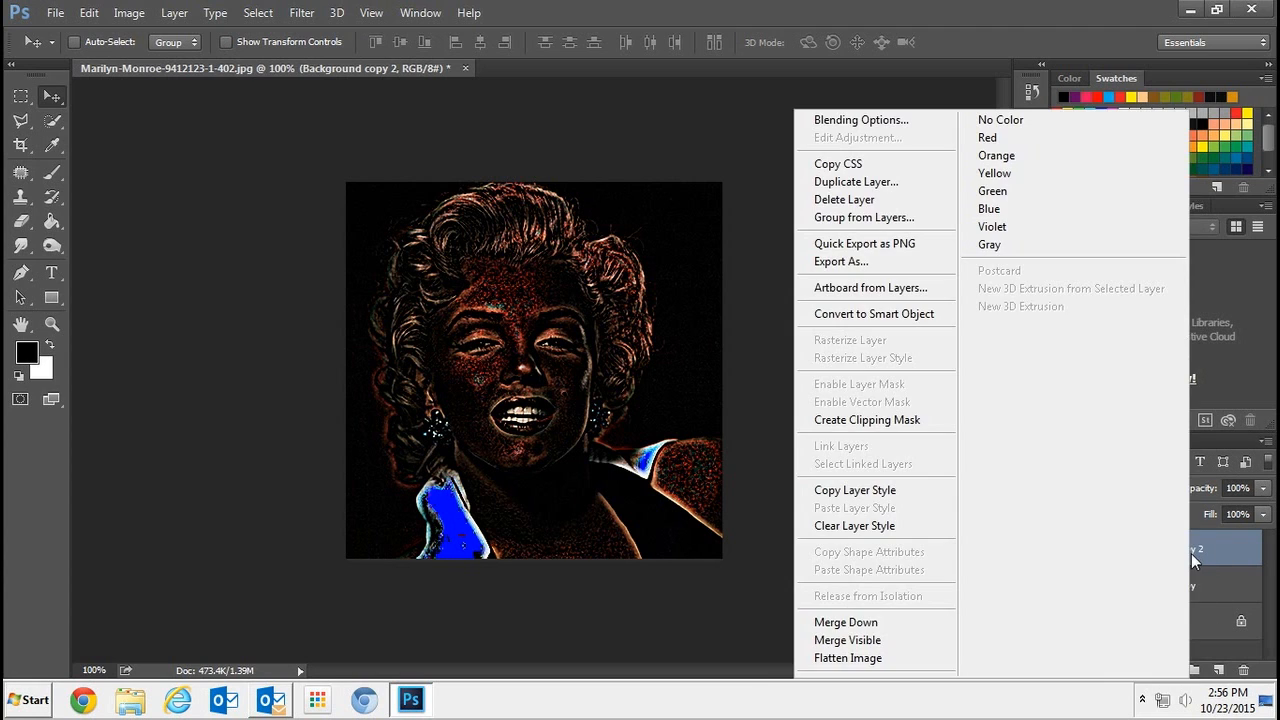
click(915, 624)
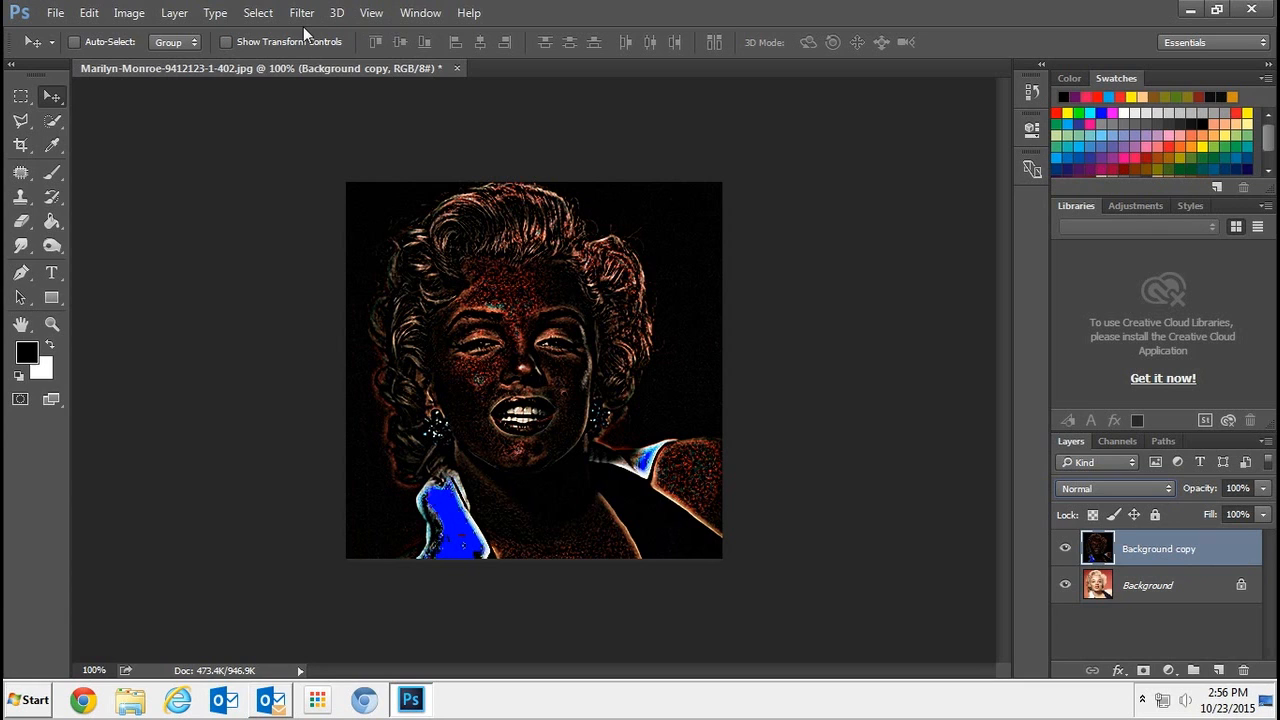
- Apply a Threshold adjustment with a level of 8 to the merged Background copy layer
click(138, 16)
mouse_move(150, 62)
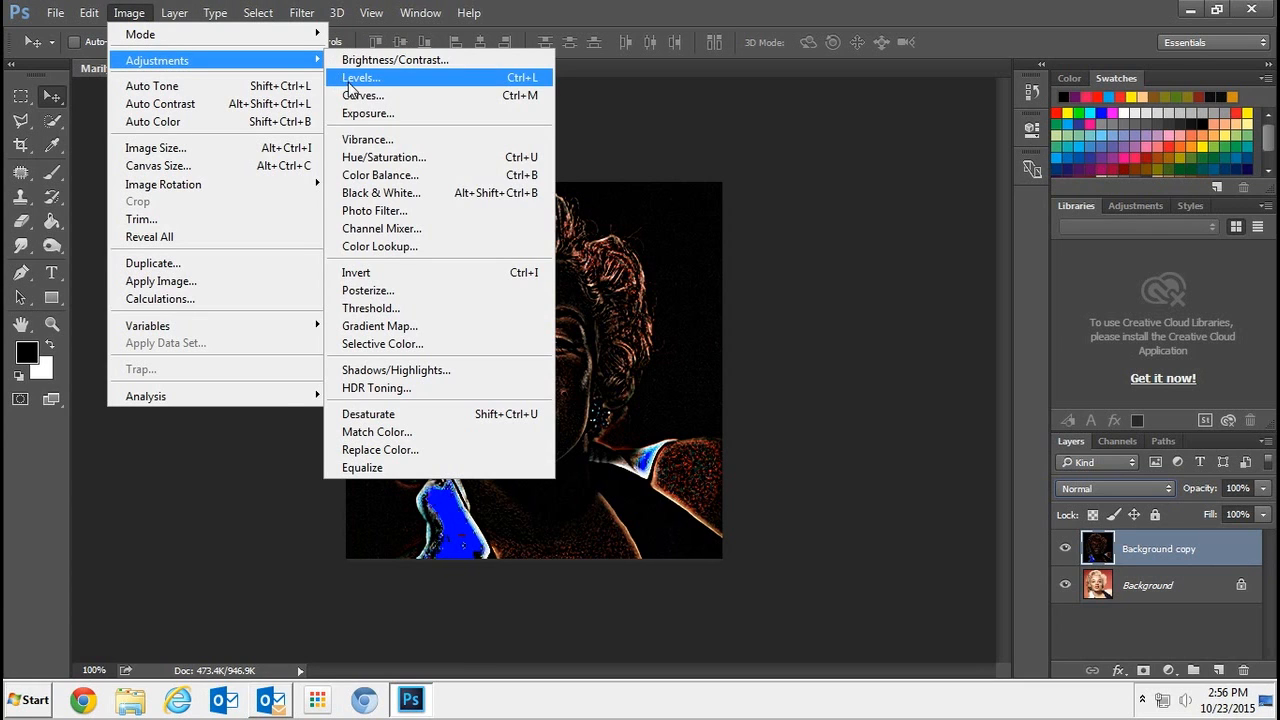
click(400, 308)
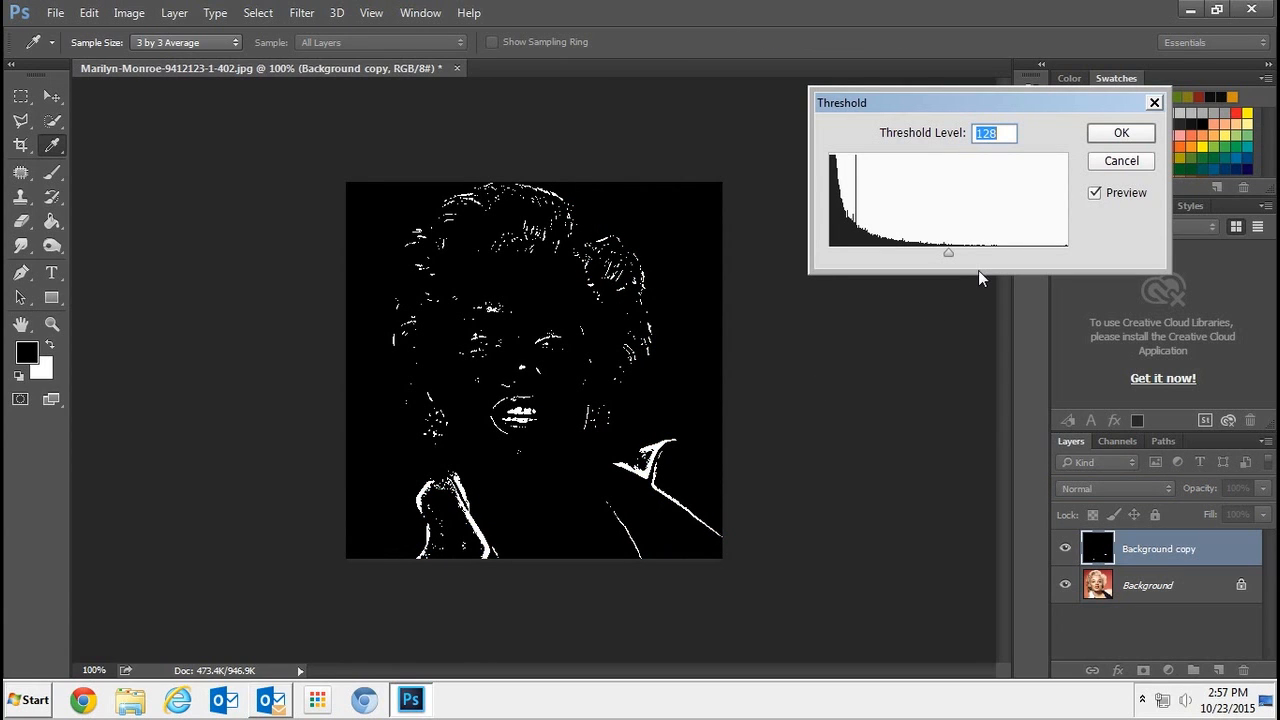
text(242)
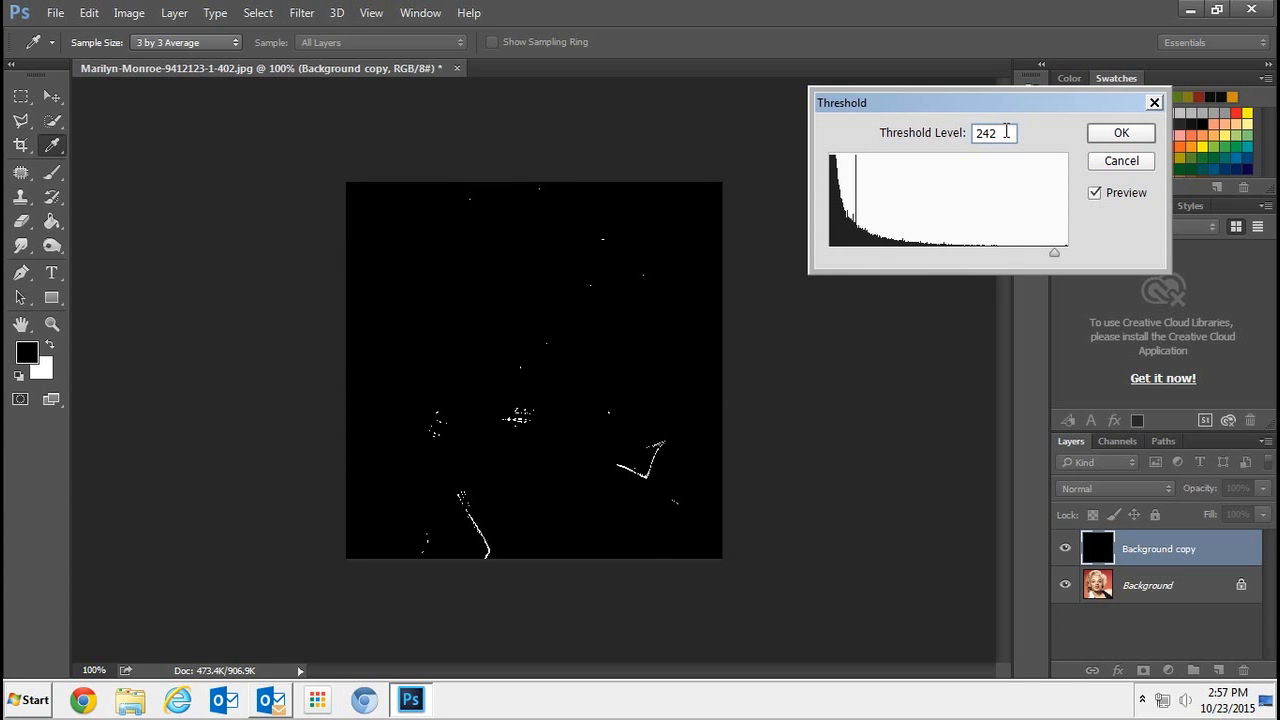
key(BackSpace)
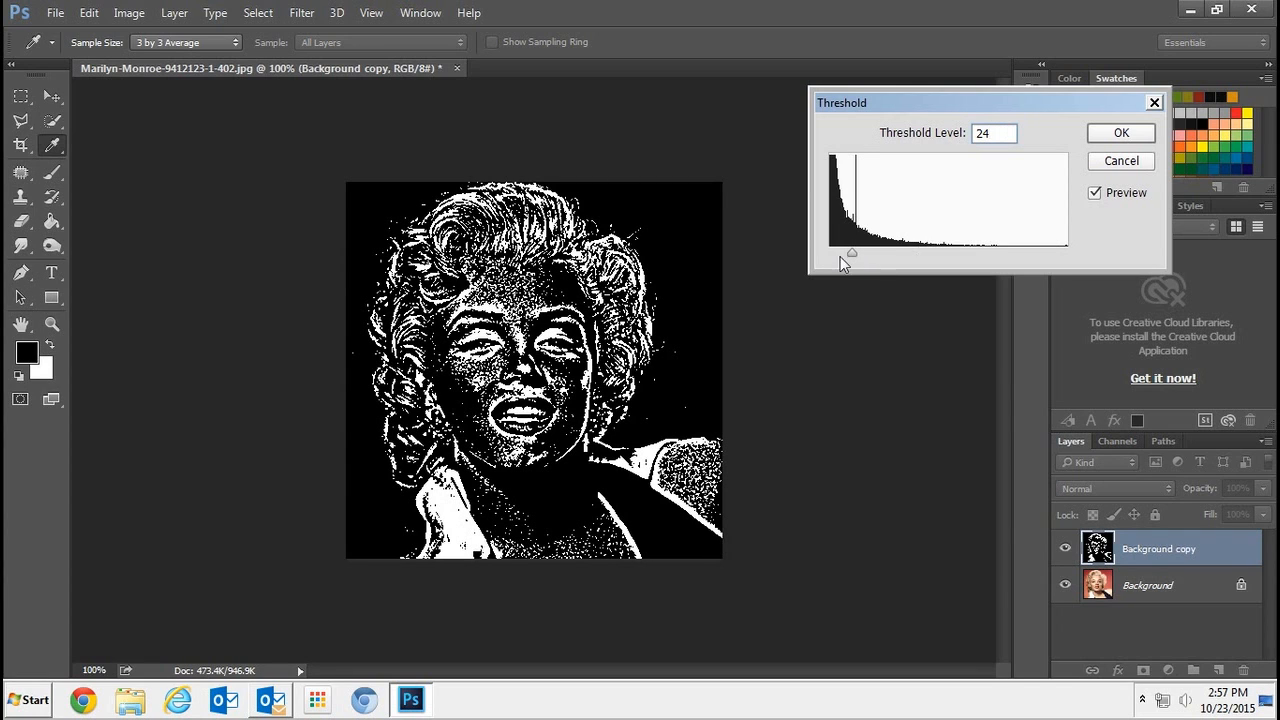
mouse_move(852, 253)
mouse_down()
mouse_move(828, 254)
mouse_move(903, 268)
mouse_move(837, 262)
mouse_up()
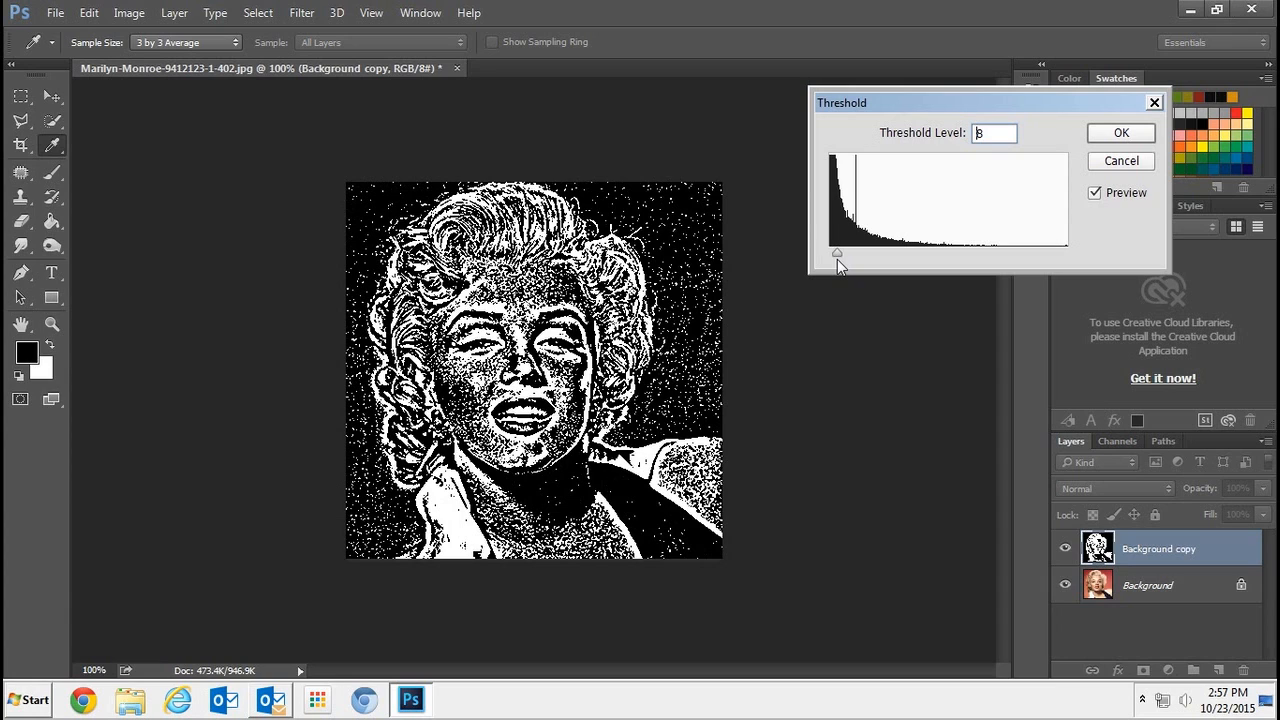
drag(837, 259, 837, 259)
click(1120, 134)
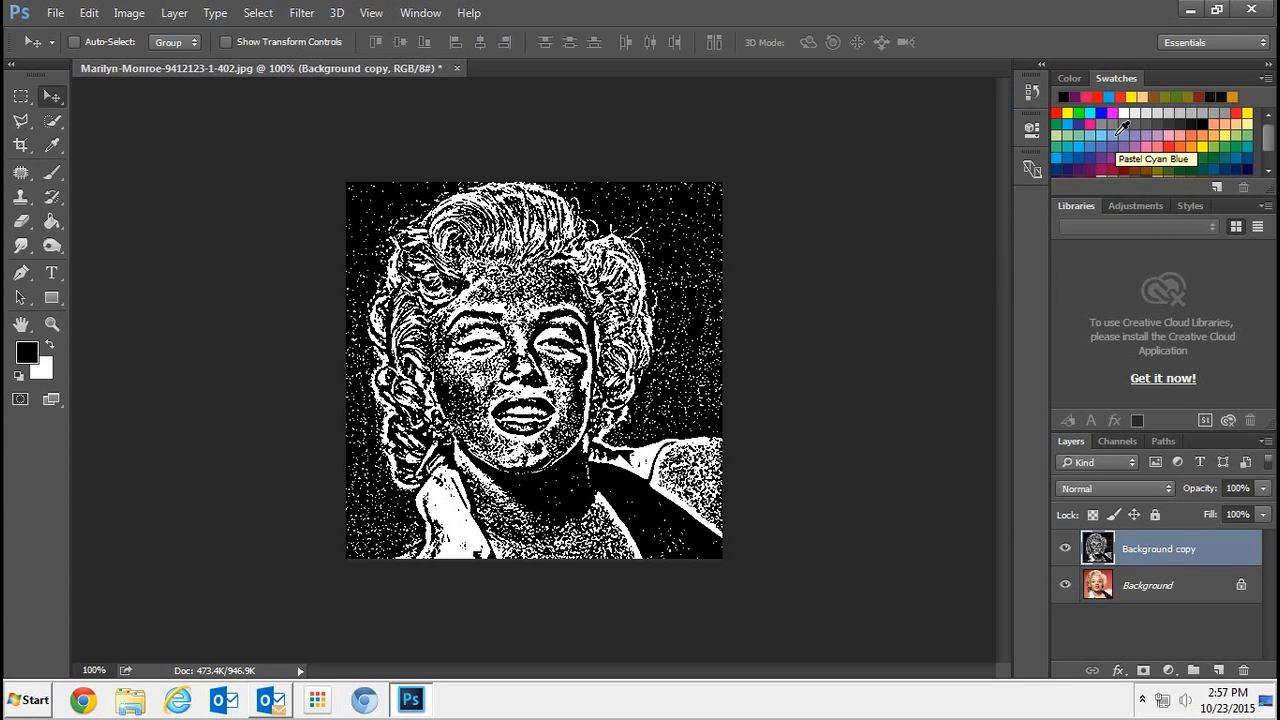
- Add a new layer above Background copy and name it skin
click(1220, 670)
double_click(1134, 550)
text(skin)
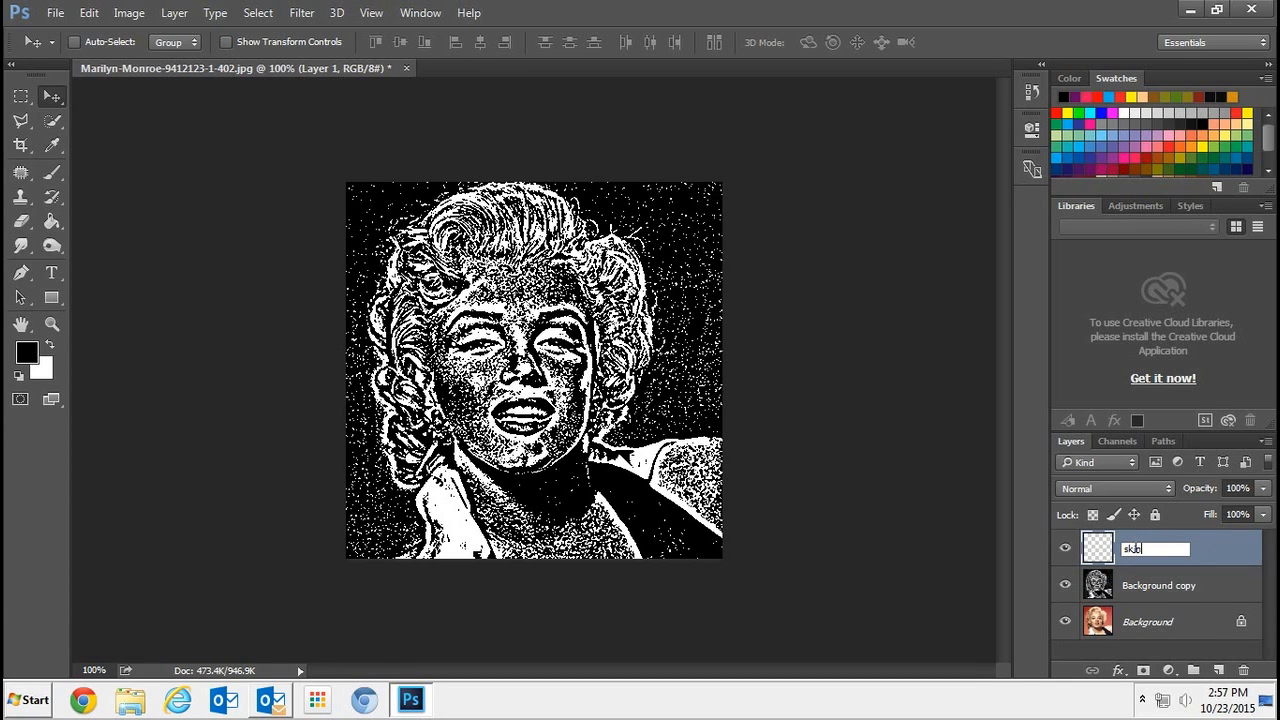
key(Return)
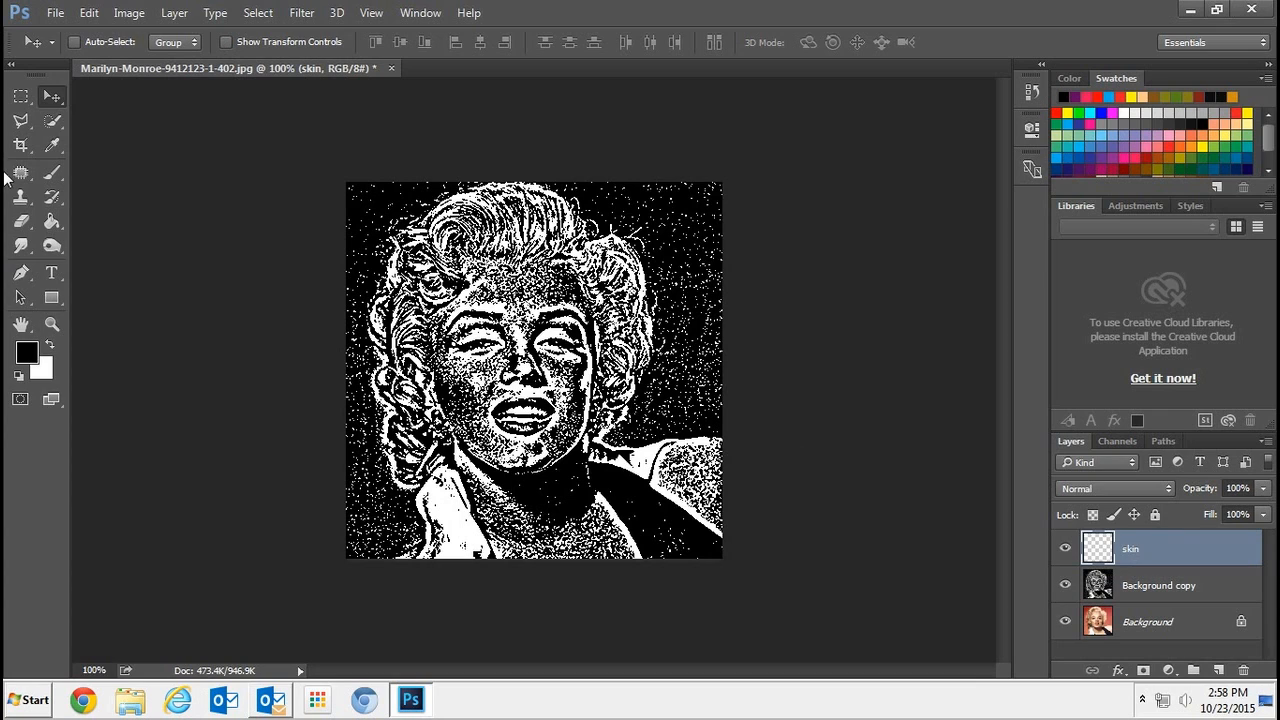
- Paint over the whole face except the lips on the skin layer, using a 20 px Brush in light orange
click(52, 176)
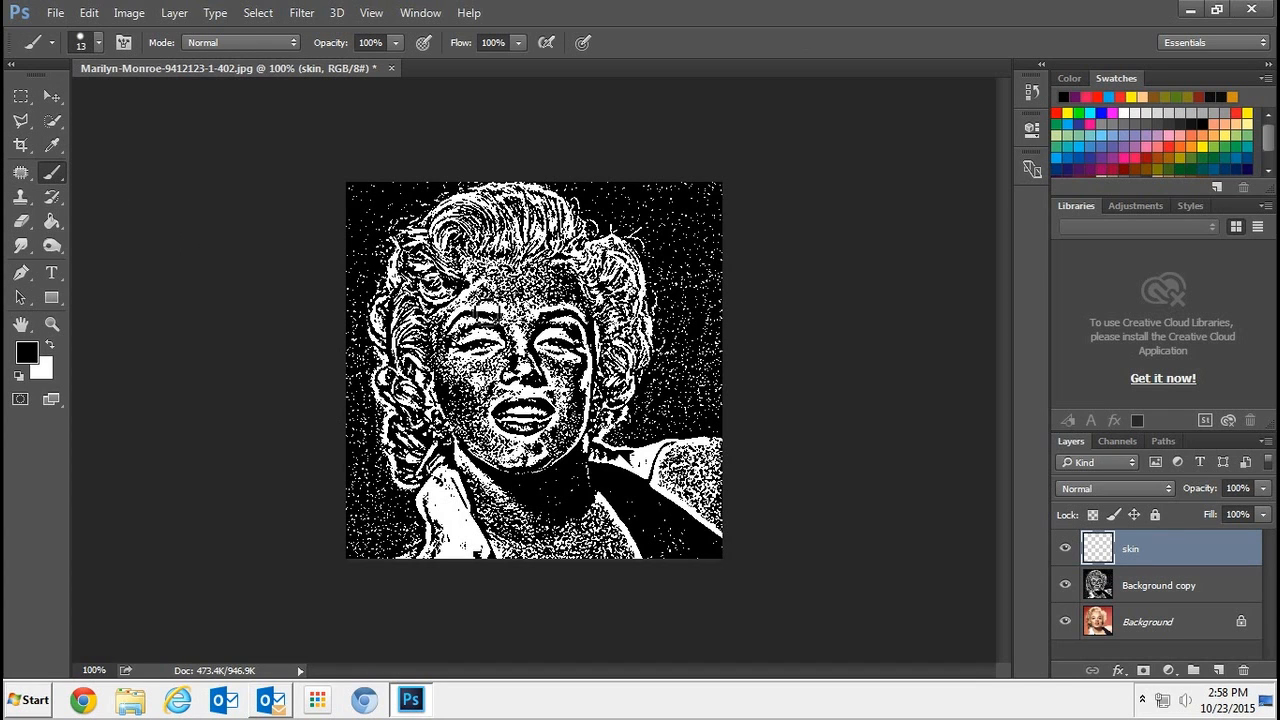
click(99, 44)
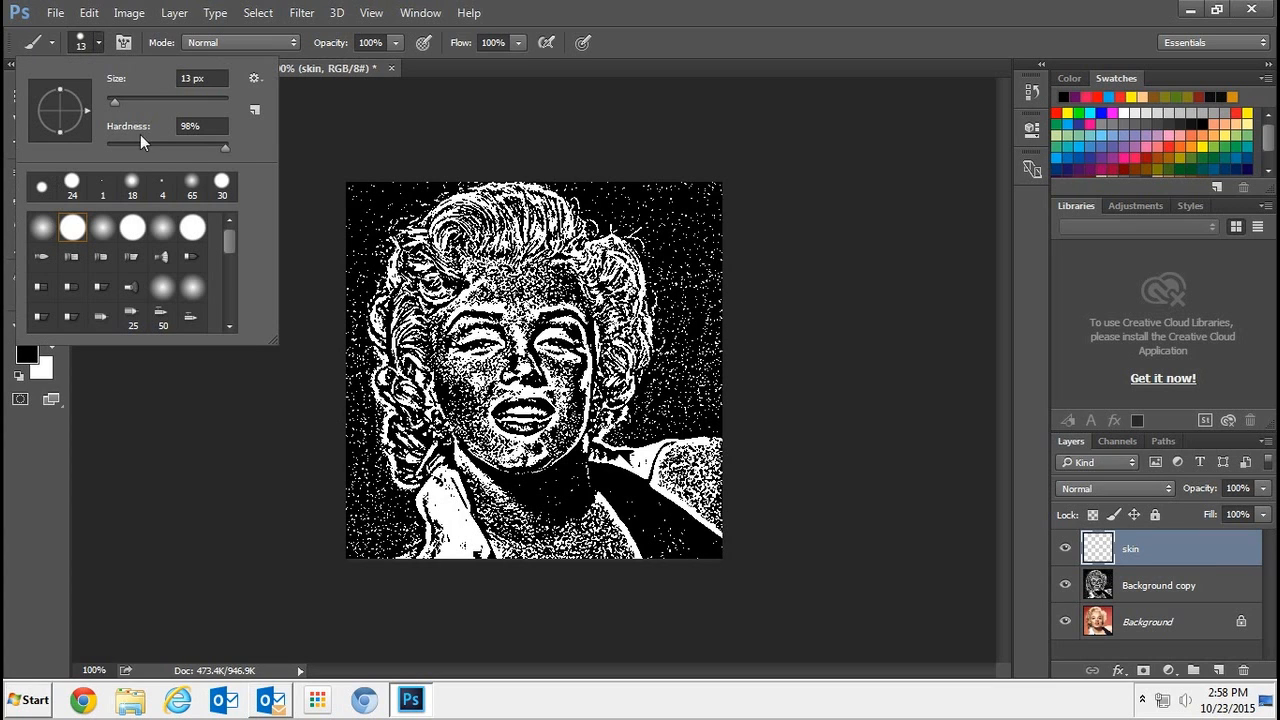
drag(110, 101, 118, 101)
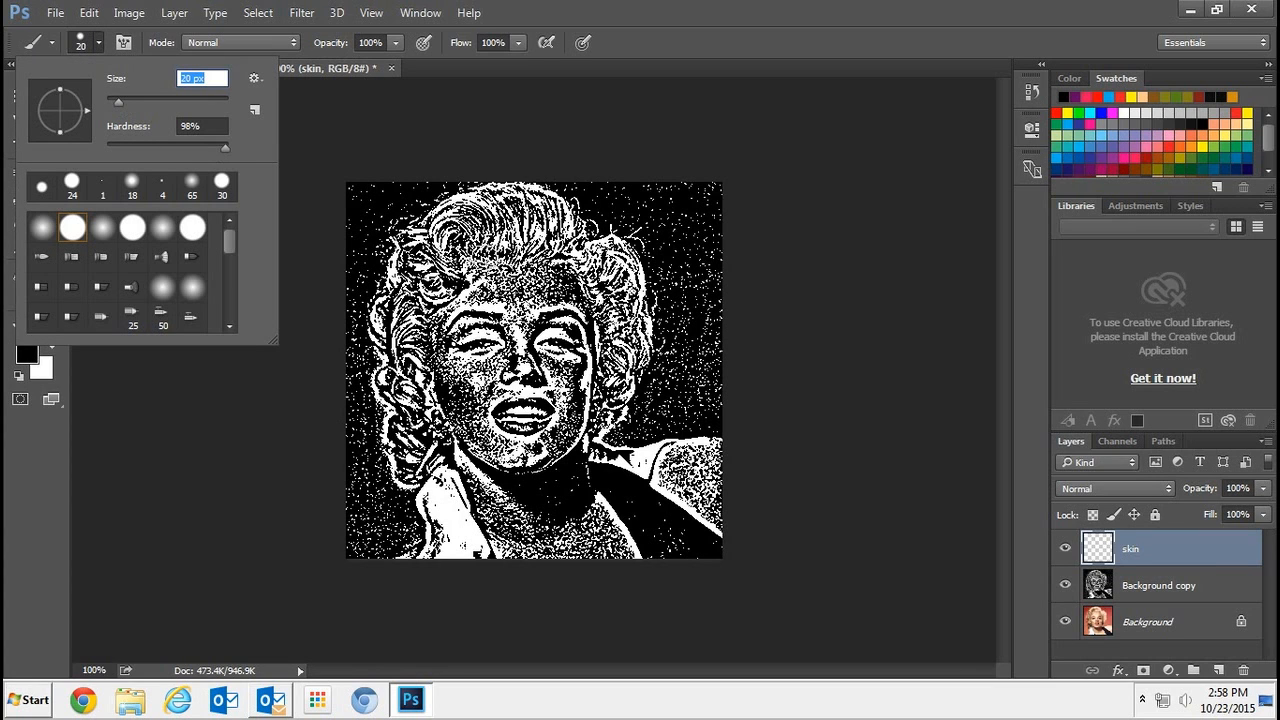
click(1143, 96)
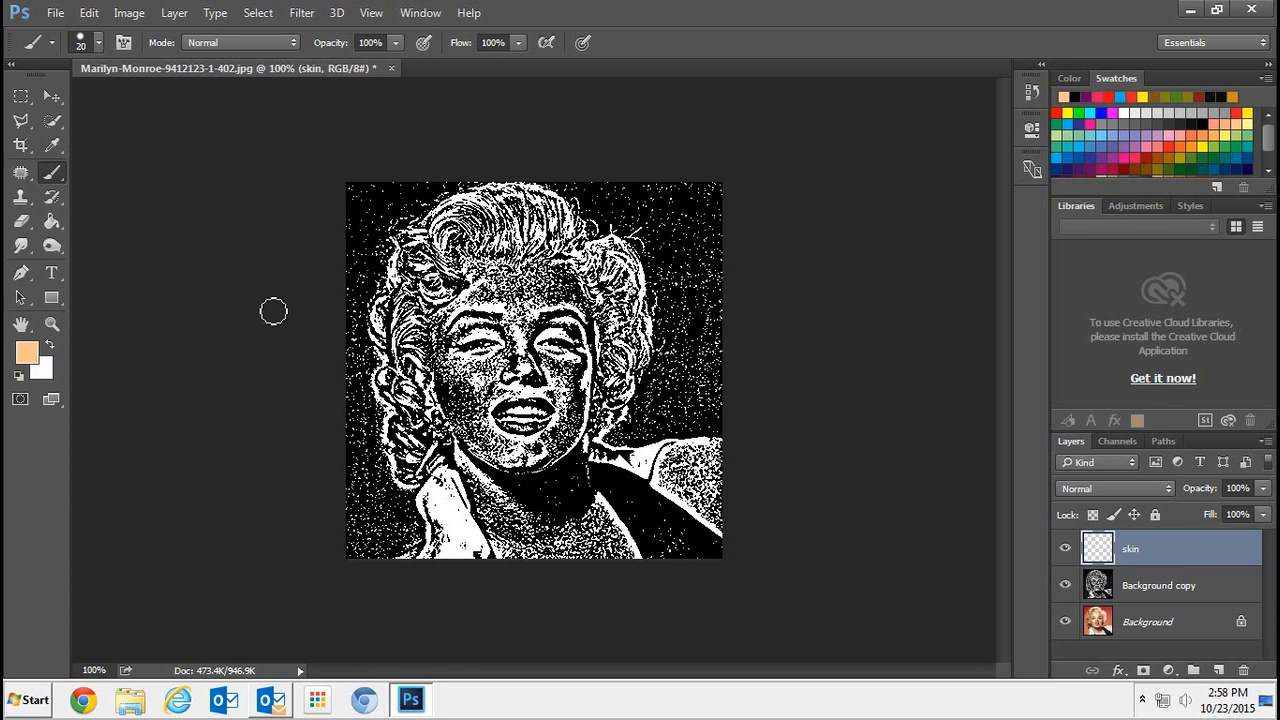
mouse_move(482, 276)
mouse_down()
mouse_move(541, 266)
mouse_move(581, 284)
mouse_move(593, 331)
mouse_move(571, 449)
mouse_move(584, 395)
mouse_move(548, 451)
mouse_move(503, 458)
mouse_move(464, 428)
mouse_move(438, 373)
mouse_move(446, 328)
mouse_move(487, 284)
mouse_move(493, 300)
mouse_move(561, 284)
mouse_move(497, 290)
mouse_move(456, 333)
mouse_move(510, 340)
mouse_up()
mouse_move(505, 336)
mouse_down()
mouse_move(462, 347)
mouse_move(497, 318)
mouse_move(571, 297)
mouse_move(571, 392)
mouse_move(558, 405)
mouse_move(513, 387)
mouse_move(485, 425)
mouse_move(454, 347)
mouse_move(471, 407)
mouse_move(455, 378)
mouse_move(506, 377)
mouse_move(492, 387)
mouse_move(476, 366)
mouse_move(523, 362)
mouse_move(493, 352)
mouse_move(569, 382)
mouse_move(567, 322)
mouse_move(517, 324)
mouse_move(558, 340)
mouse_move(540, 350)
mouse_move(540, 335)
mouse_move(553, 370)
mouse_move(585, 365)
mouse_move(582, 320)
mouse_move(540, 300)
mouse_move(510, 308)
mouse_move(480, 405)
mouse_move(492, 438)
mouse_move(545, 448)
mouse_up()
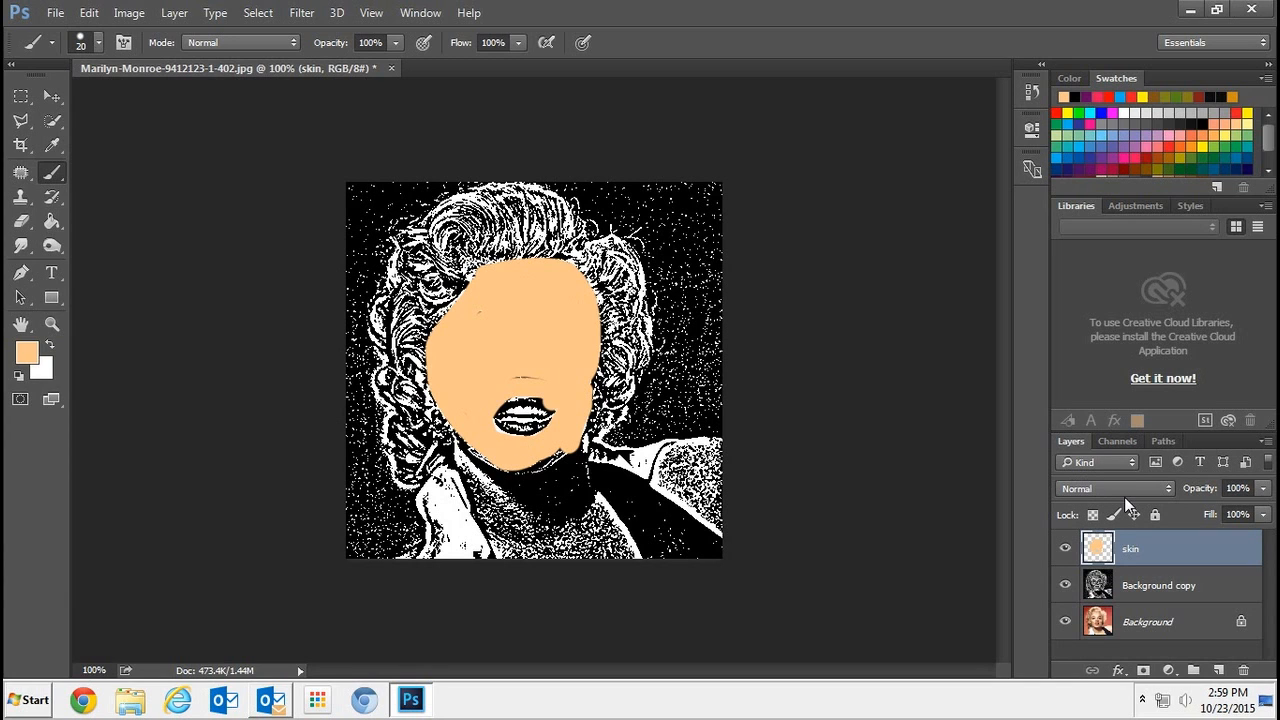
- Set the skin layer's blend mode to Darken
click(1170, 488)
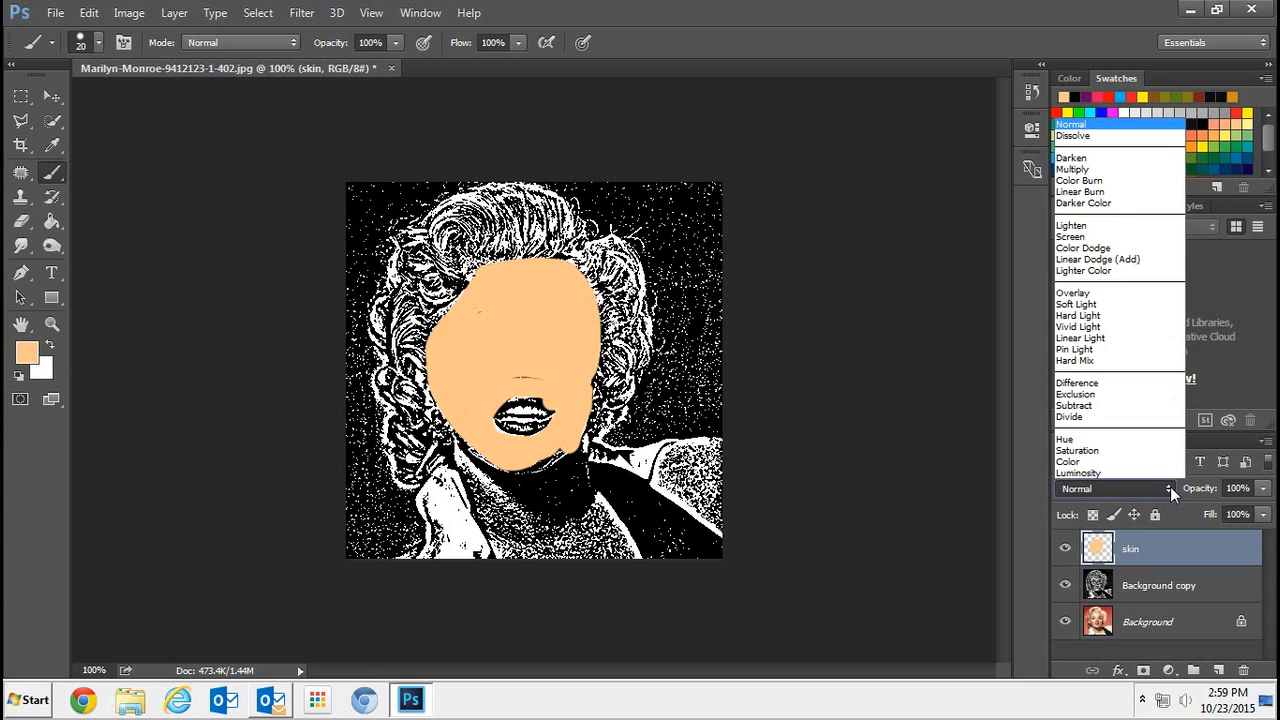
click(1115, 169)
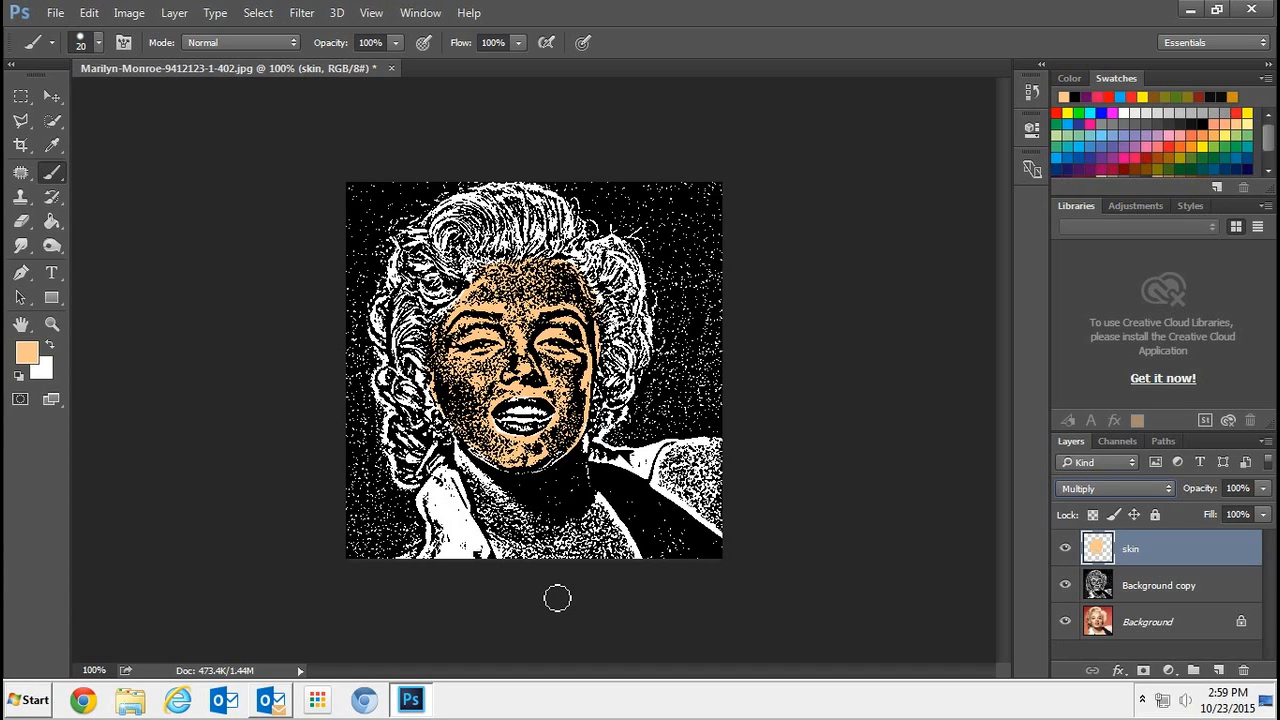
key(Up)
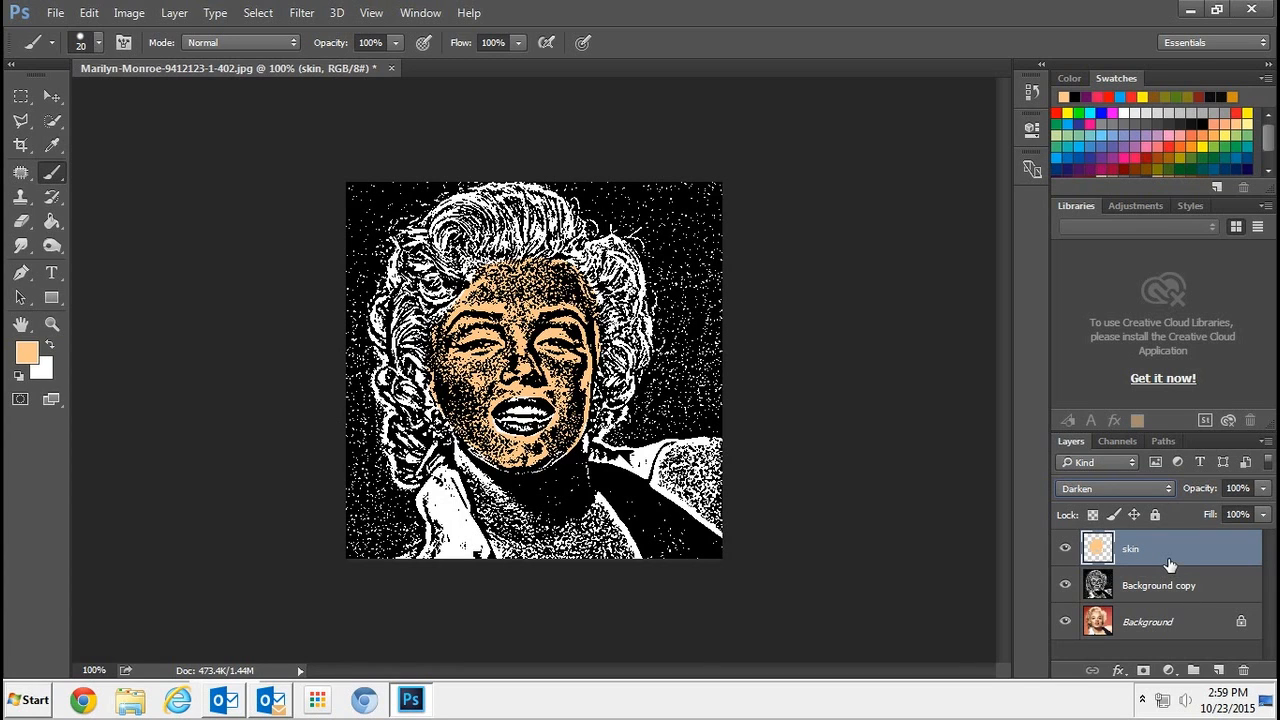
- Apply a Color Halftone filter with a maximum radius of 8 pixels to the skin layer and merge it down onto Background copy
click(300, 14)
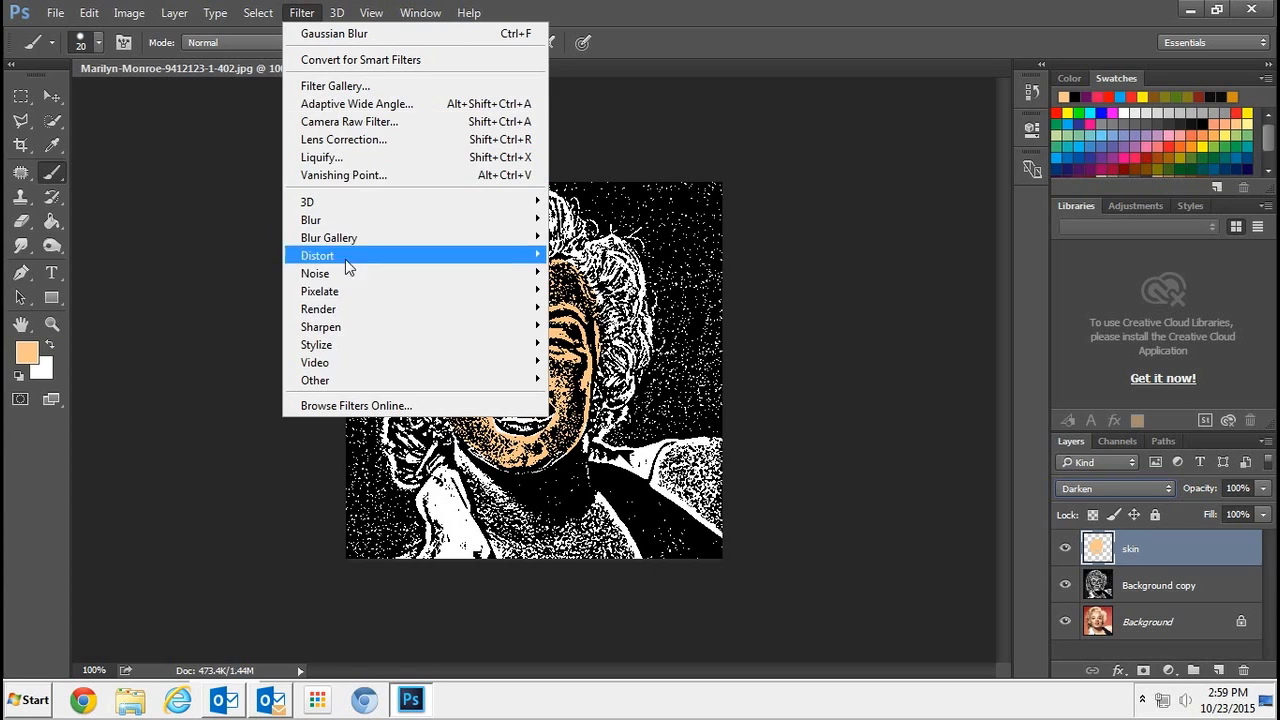
mouse_move(355, 297)
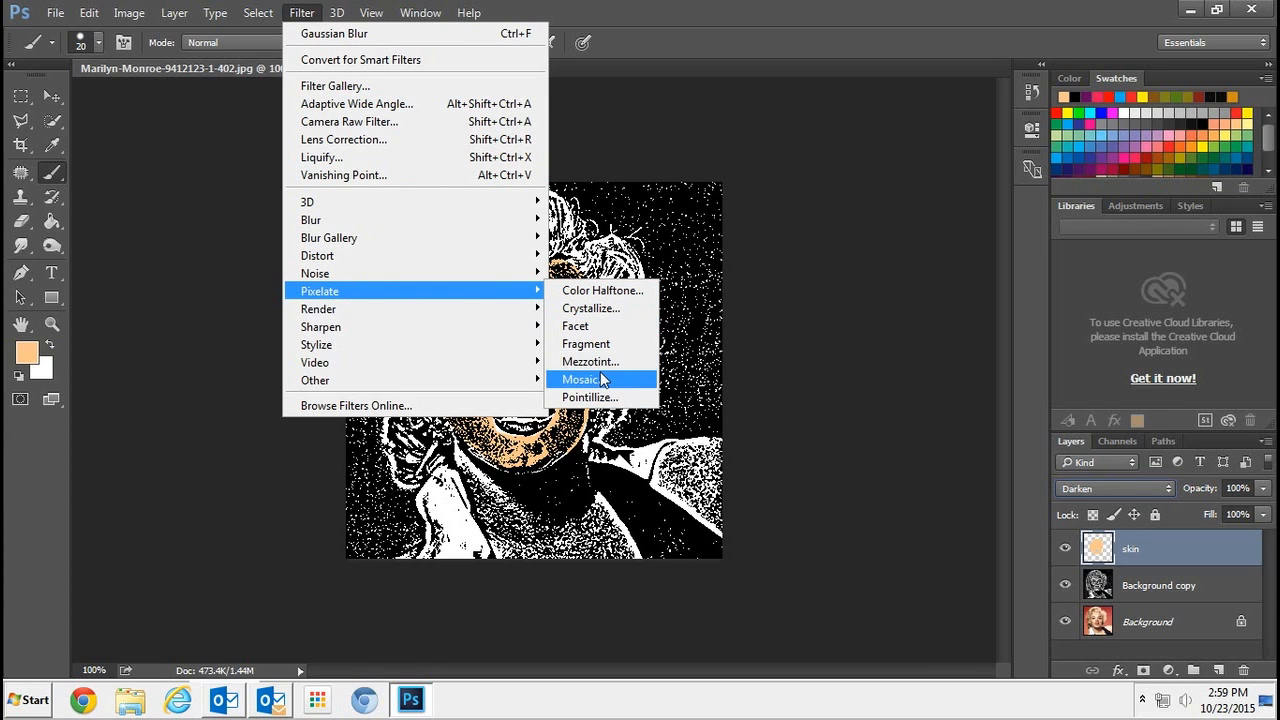
click(590, 291)
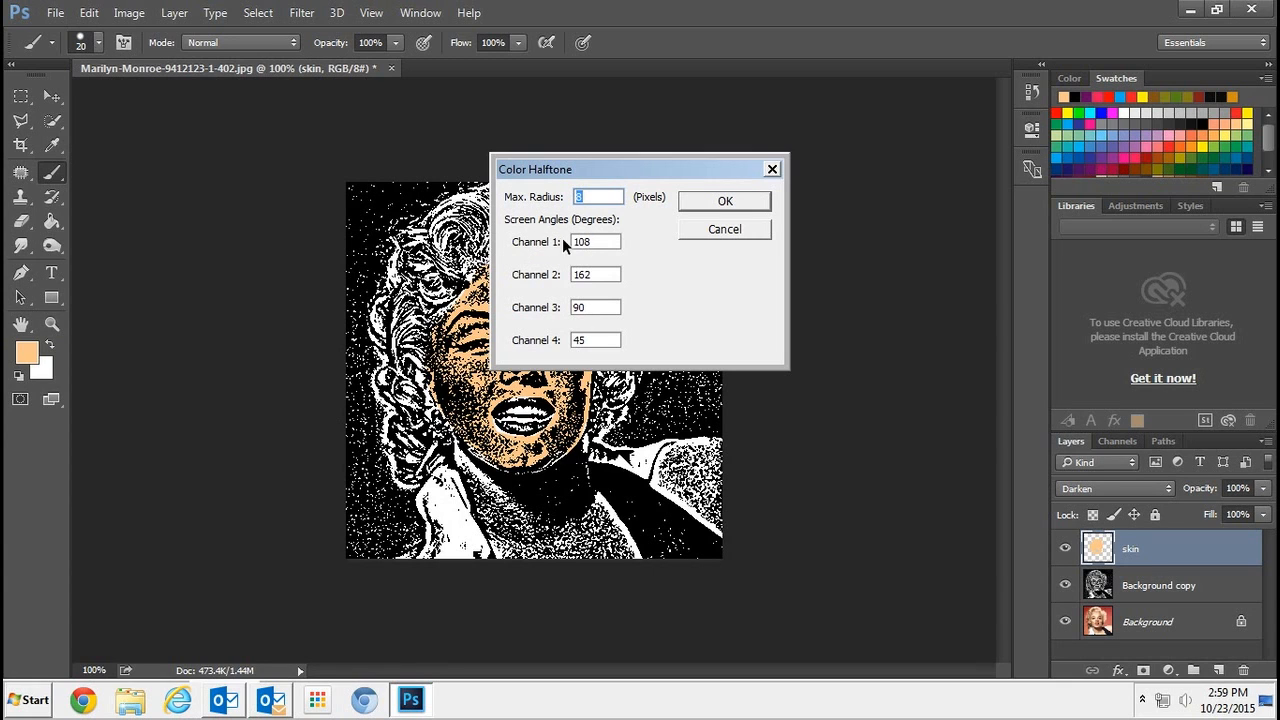
click(716, 201)
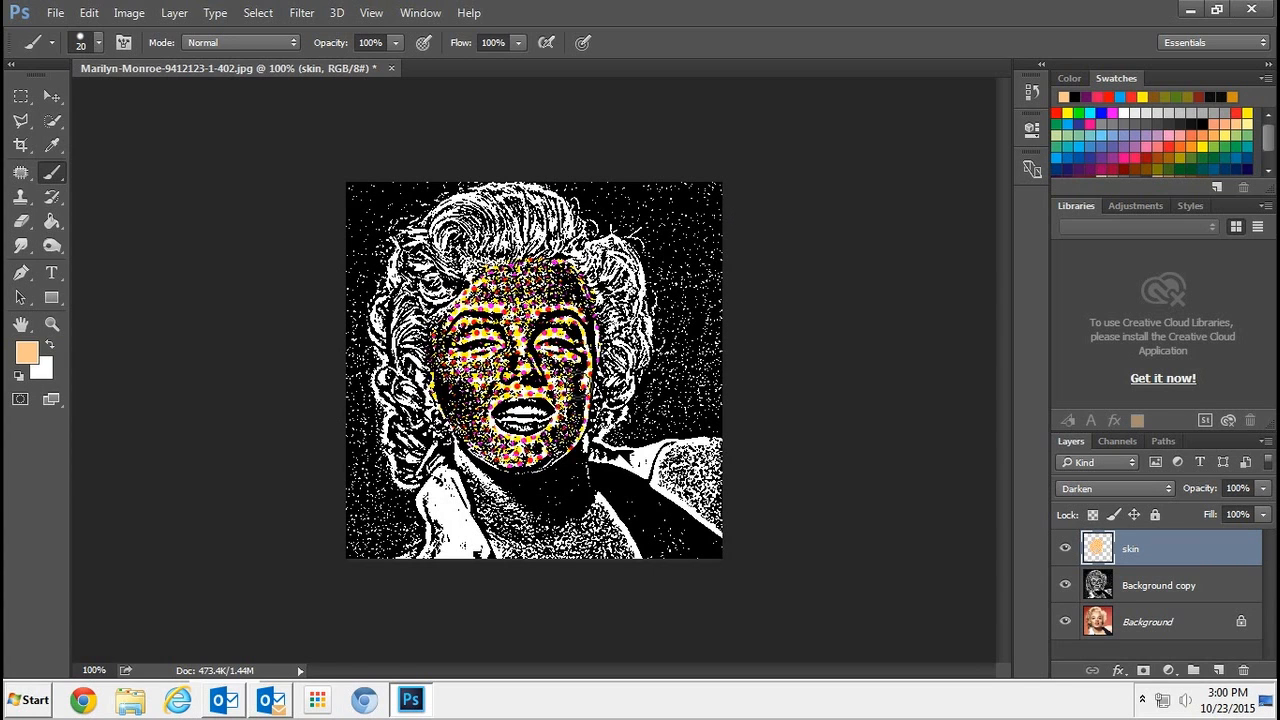
right_click(1170, 553)
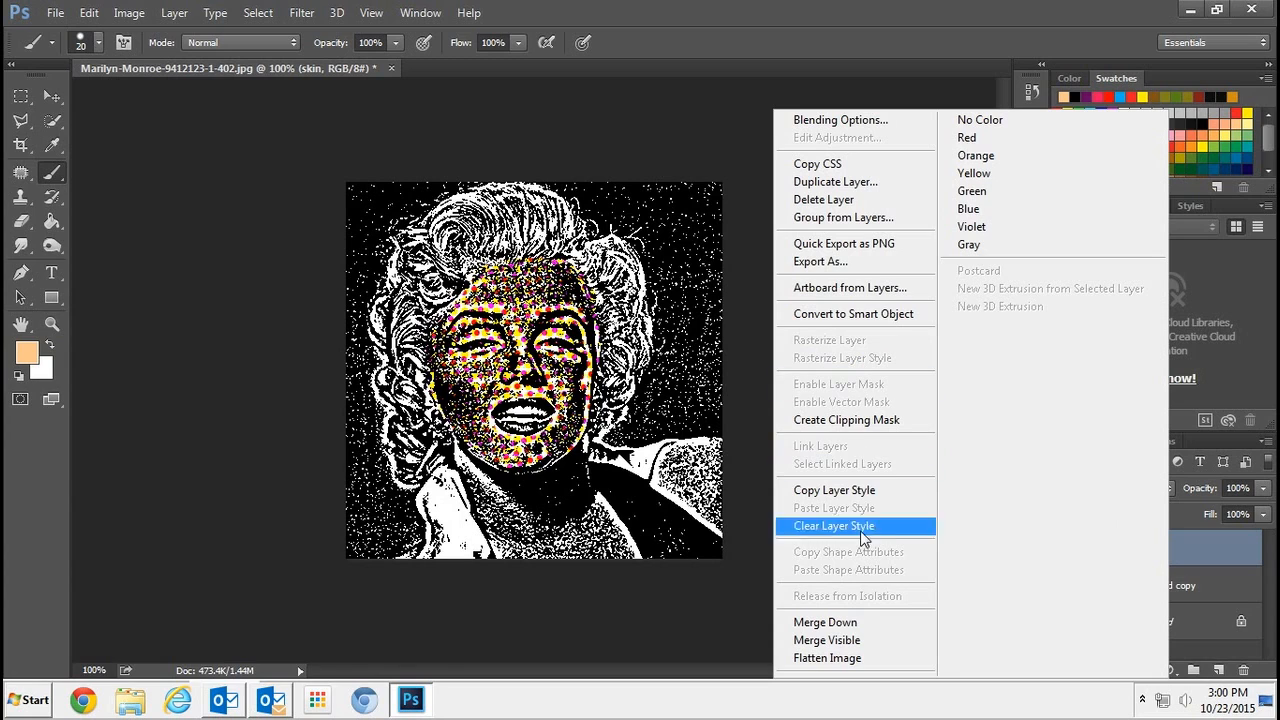
click(868, 623)
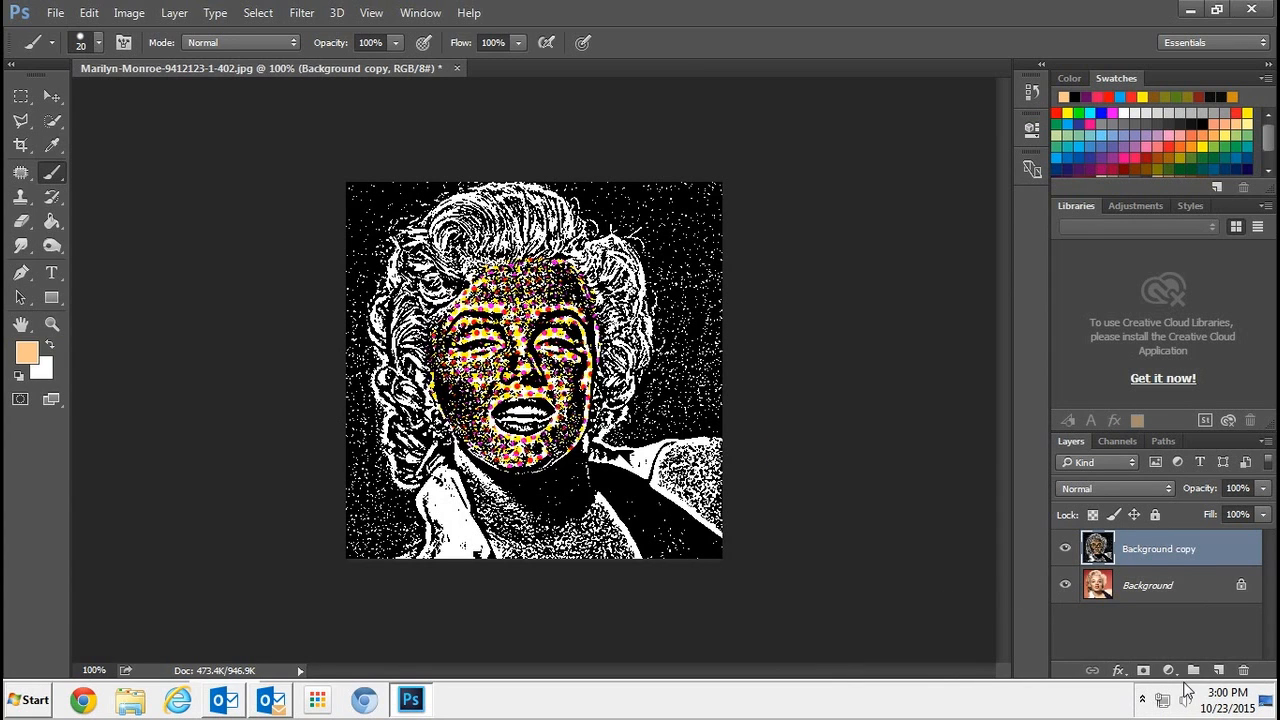
- Add a new layer above Background copy, name it hair and set its blend mode to Multiply
click(1220, 671)
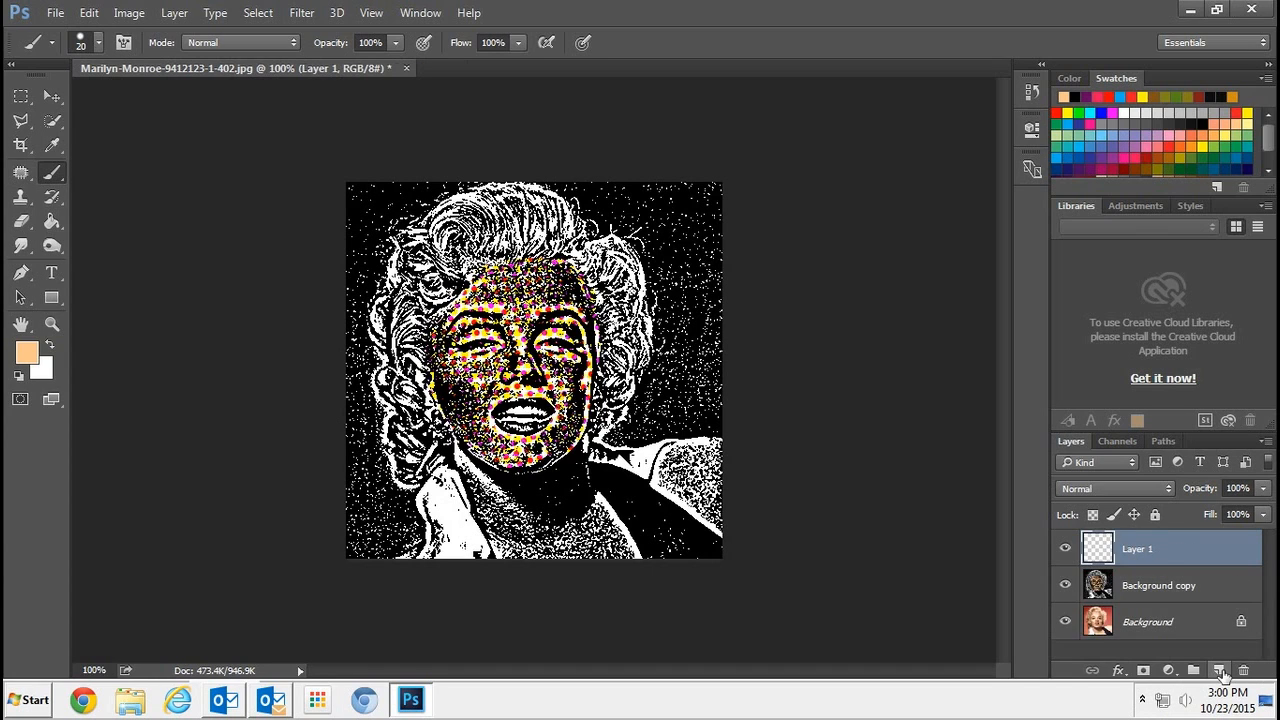
double_click(1150, 550)
text(ha)
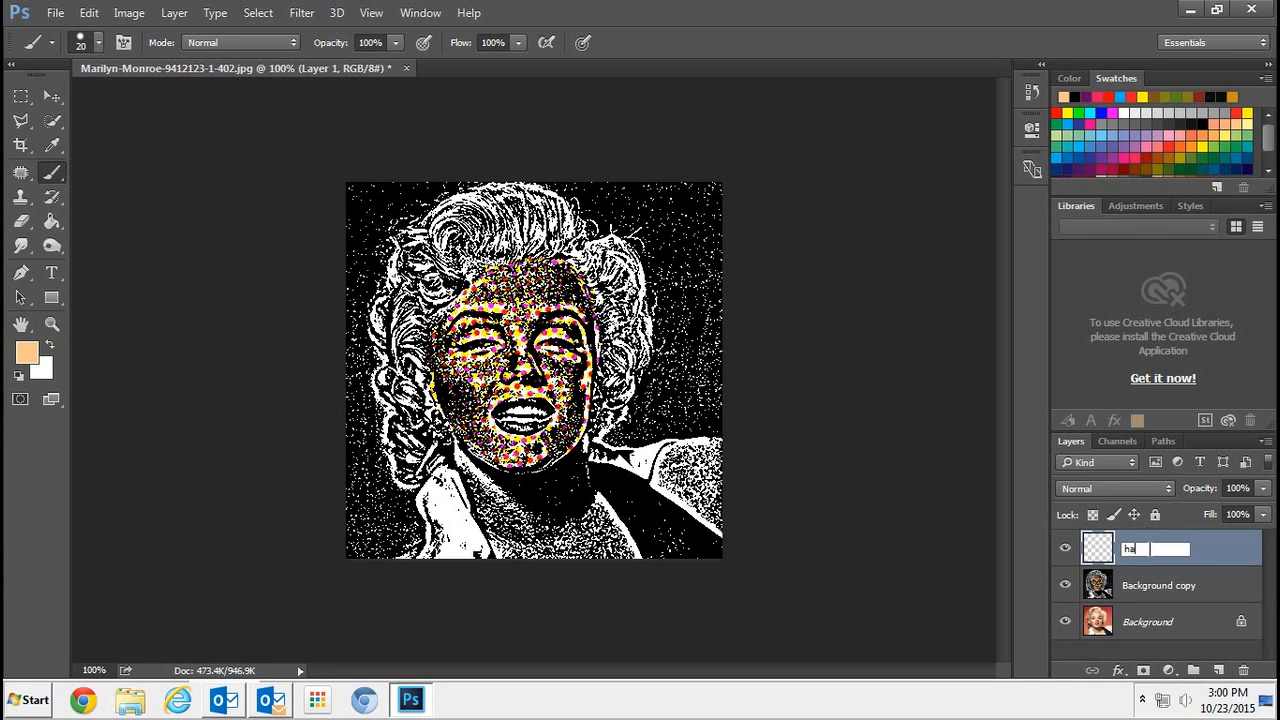
text(ir)
key(Return)
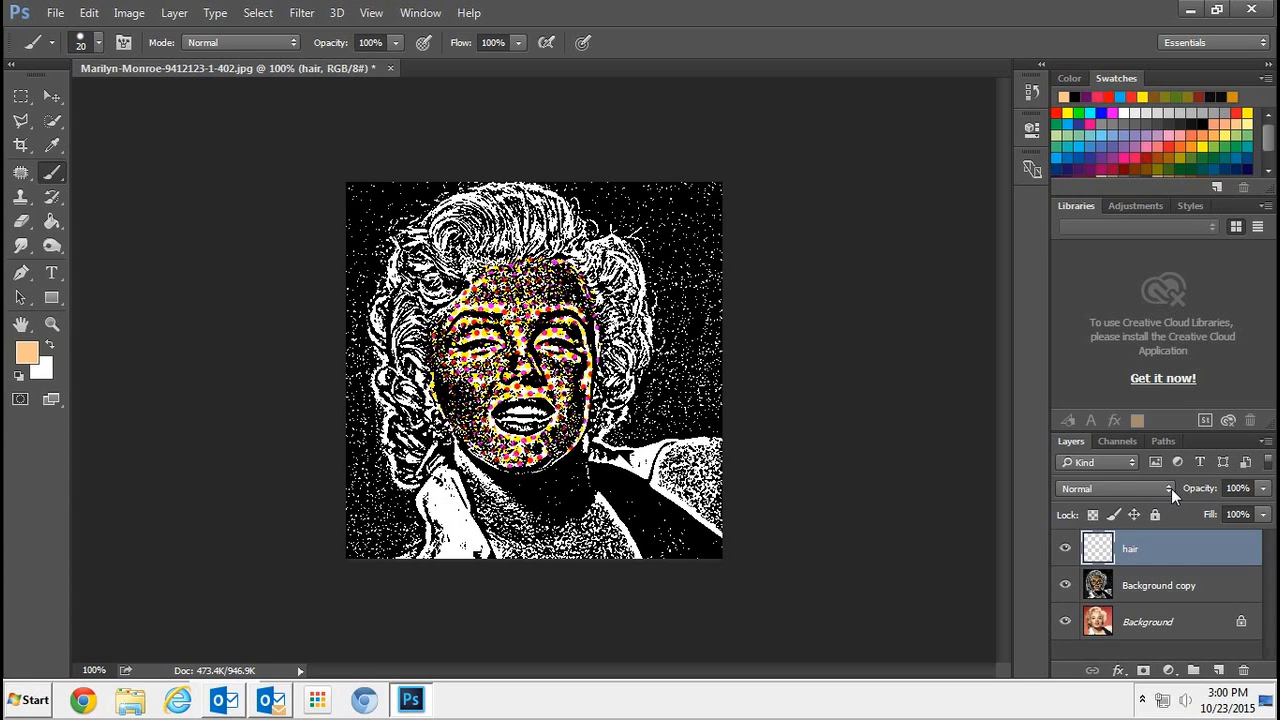
click(1168, 488)
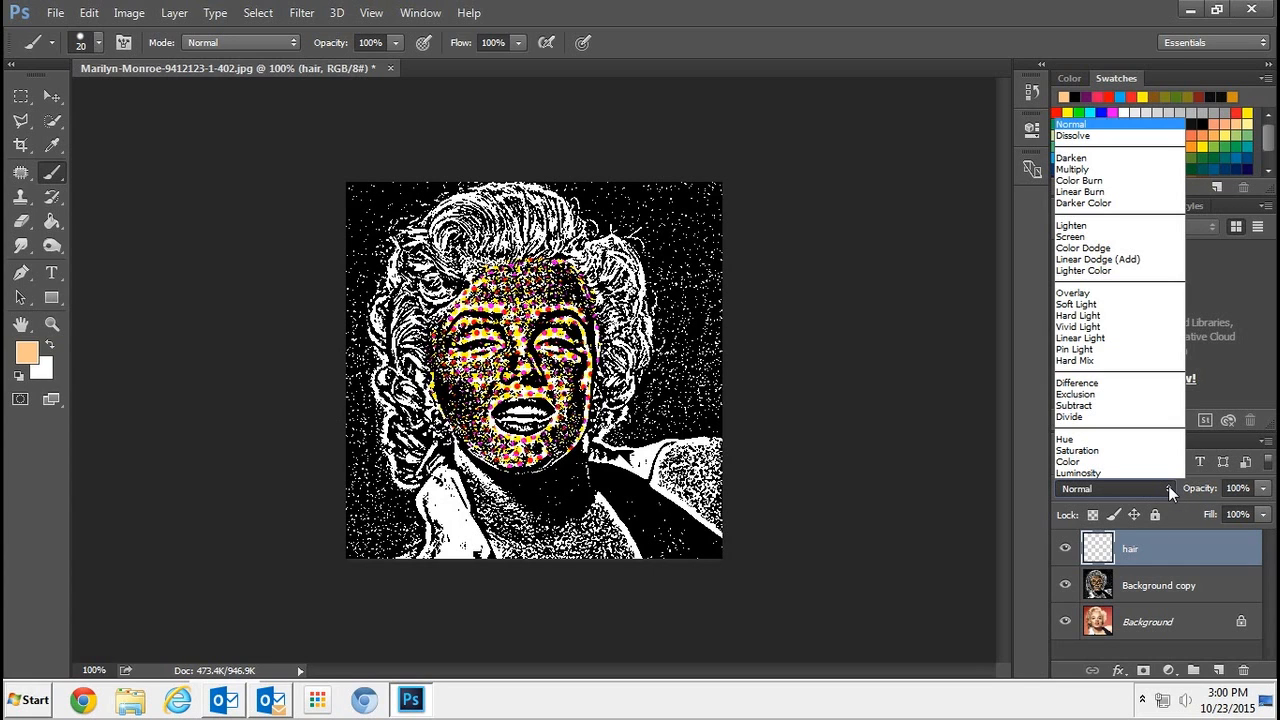
click(1090, 170)
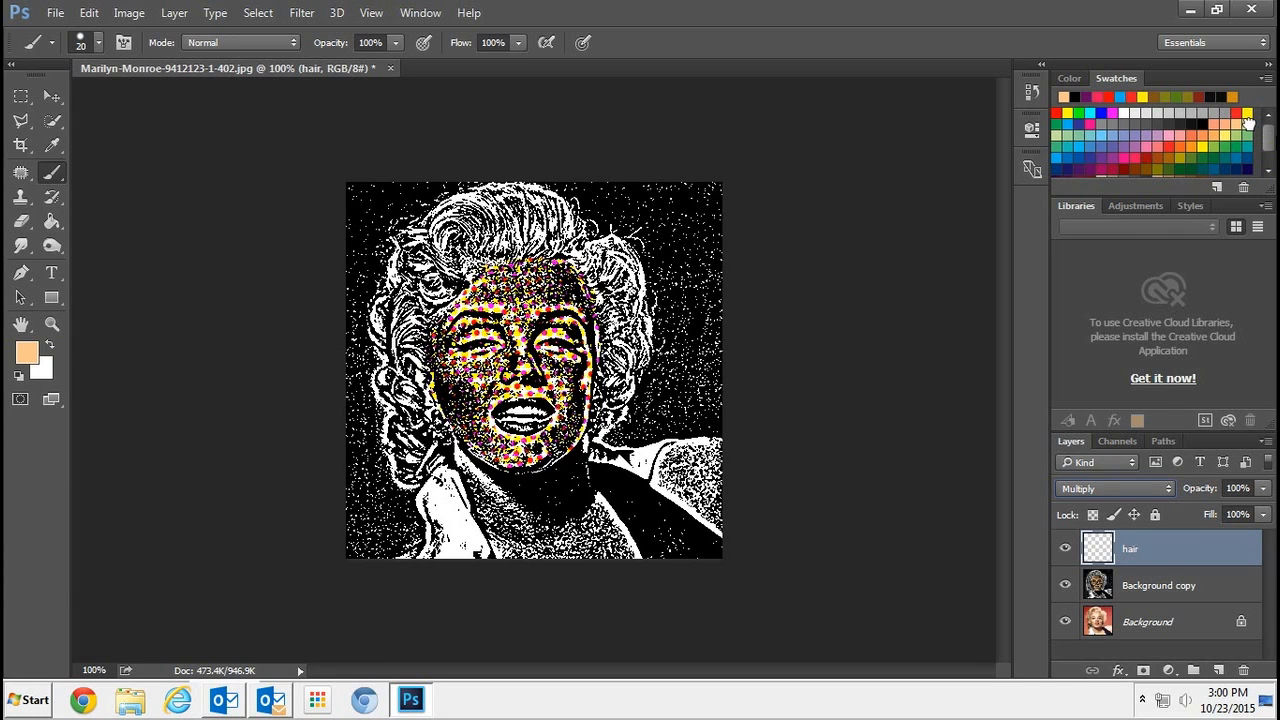
- Paint over all of the hair on the hair layer with a 20 px Brush in light yellow
click(1247, 119)
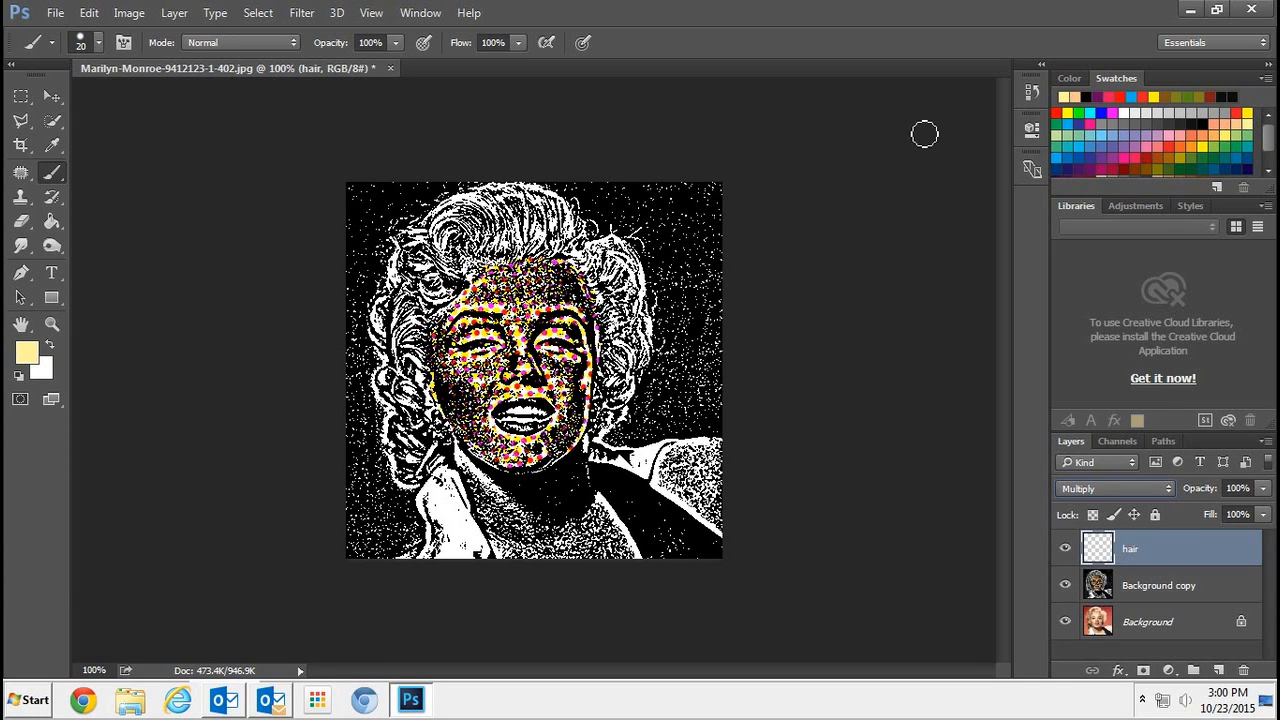
mouse_move(533, 232)
mouse_down()
mouse_move(493, 257)
mouse_move(451, 259)
mouse_move(437, 238)
mouse_move(406, 260)
mouse_move(409, 288)
mouse_move(471, 270)
mouse_move(436, 312)
mouse_move(386, 298)
mouse_move(386, 355)
mouse_move(416, 350)
mouse_move(426, 450)
mouse_move(391, 396)
mouse_move(405, 496)
mouse_move(442, 439)
mouse_up()
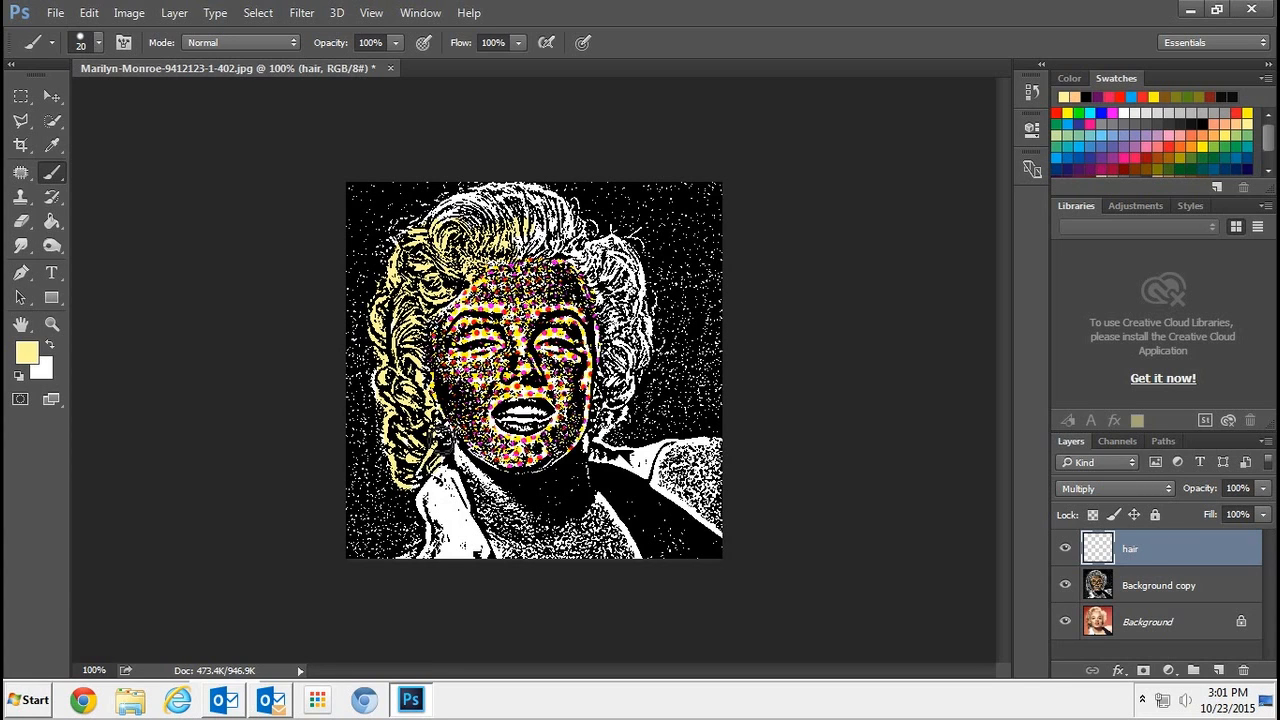
mouse_move(434, 266)
mouse_down()
mouse_move(457, 205)
mouse_move(564, 212)
mouse_move(529, 231)
mouse_move(488, 215)
mouse_move(537, 249)
mouse_move(538, 210)
mouse_move(547, 256)
mouse_move(572, 242)
mouse_move(456, 218)
mouse_move(625, 276)
mouse_move(579, 248)
mouse_move(587, 256)
mouse_move(552, 197)
mouse_move(627, 256)
mouse_move(647, 364)
mouse_move(649, 310)
mouse_move(594, 269)
mouse_move(628, 338)
mouse_move(608, 342)
mouse_move(627, 362)
mouse_move(616, 388)
mouse_move(612, 326)
mouse_move(602, 438)
mouse_up()
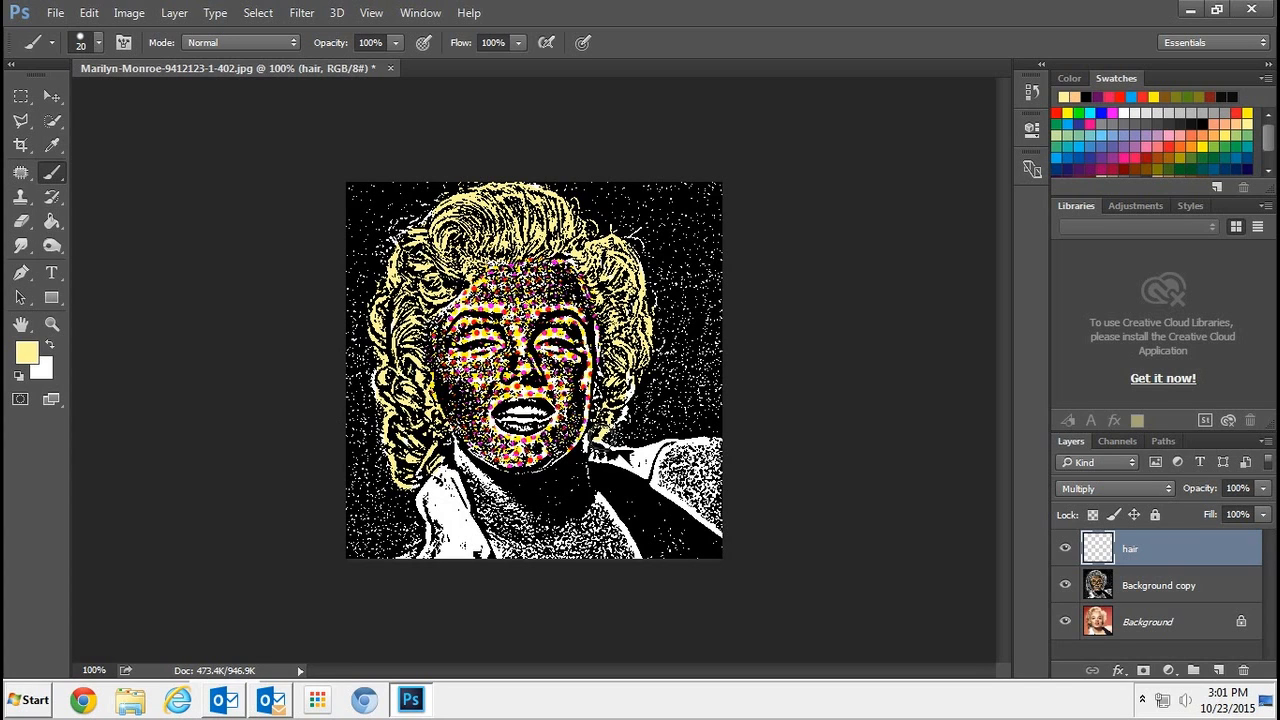
mouse_move(641, 398)
mouse_down()
mouse_move(634, 353)
mouse_move(654, 303)
mouse_move(660, 330)
mouse_move(650, 312)
mouse_up()
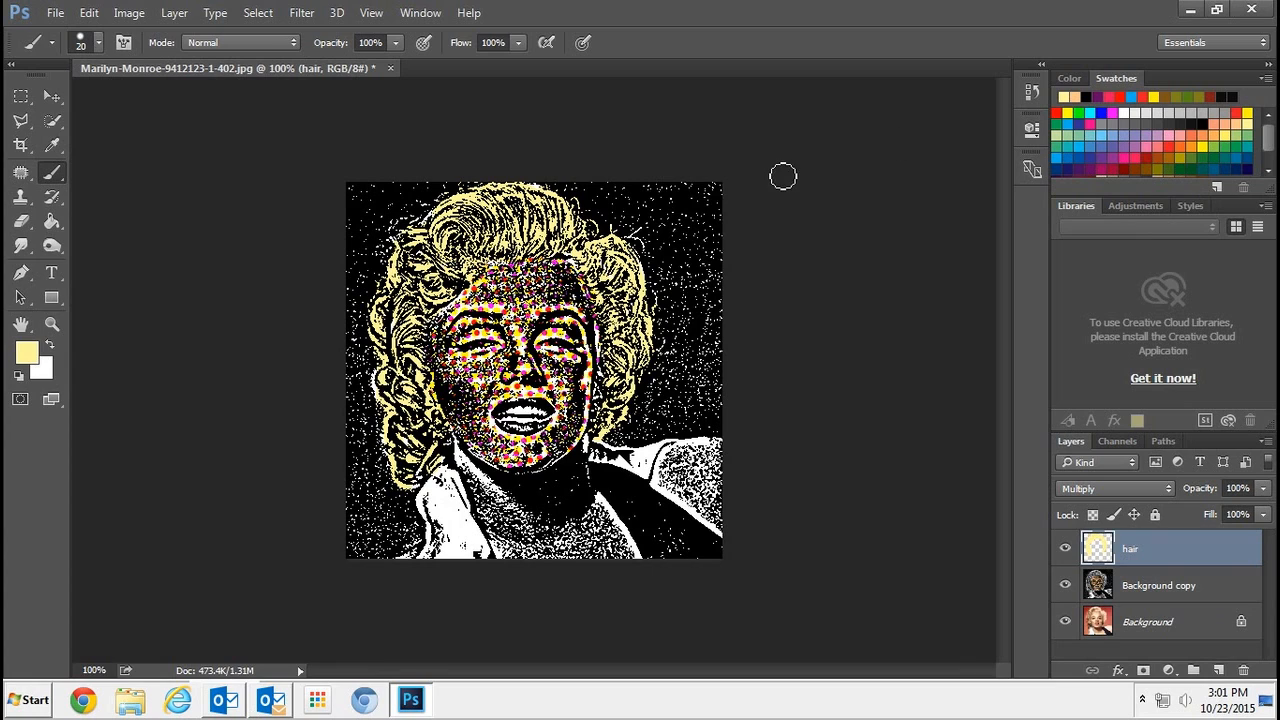
- Paint the lips red and the eyes blue on the hair layer, using a 7 px Brush
click(1057, 113)
click(98, 43)
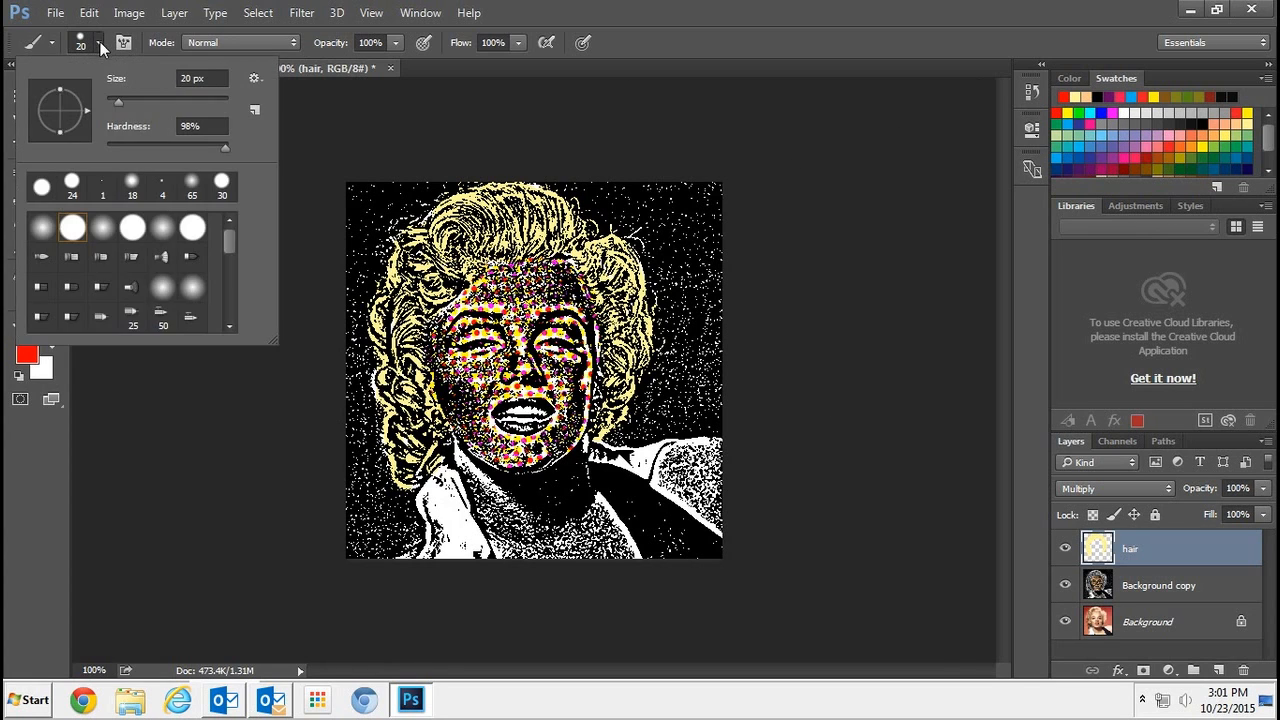
drag(117, 98, 111, 102)
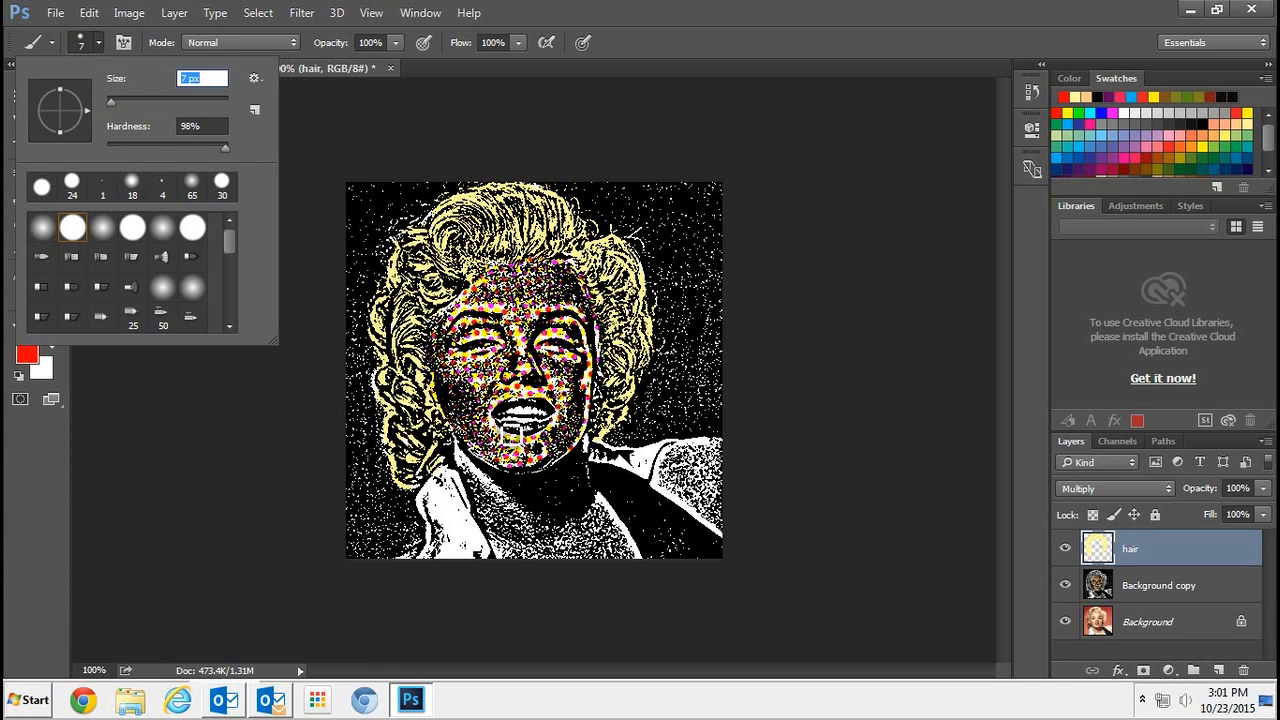
key(Return)
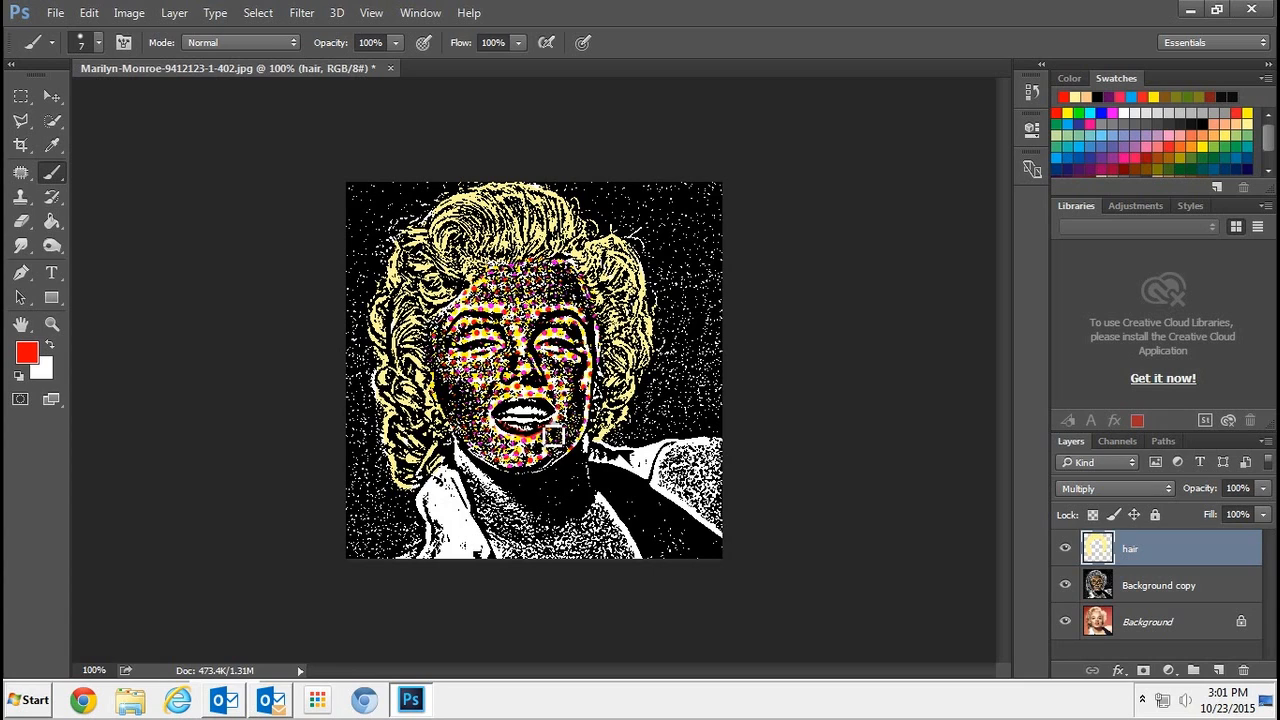
drag(498, 414, 556, 415)
click(1101, 113)
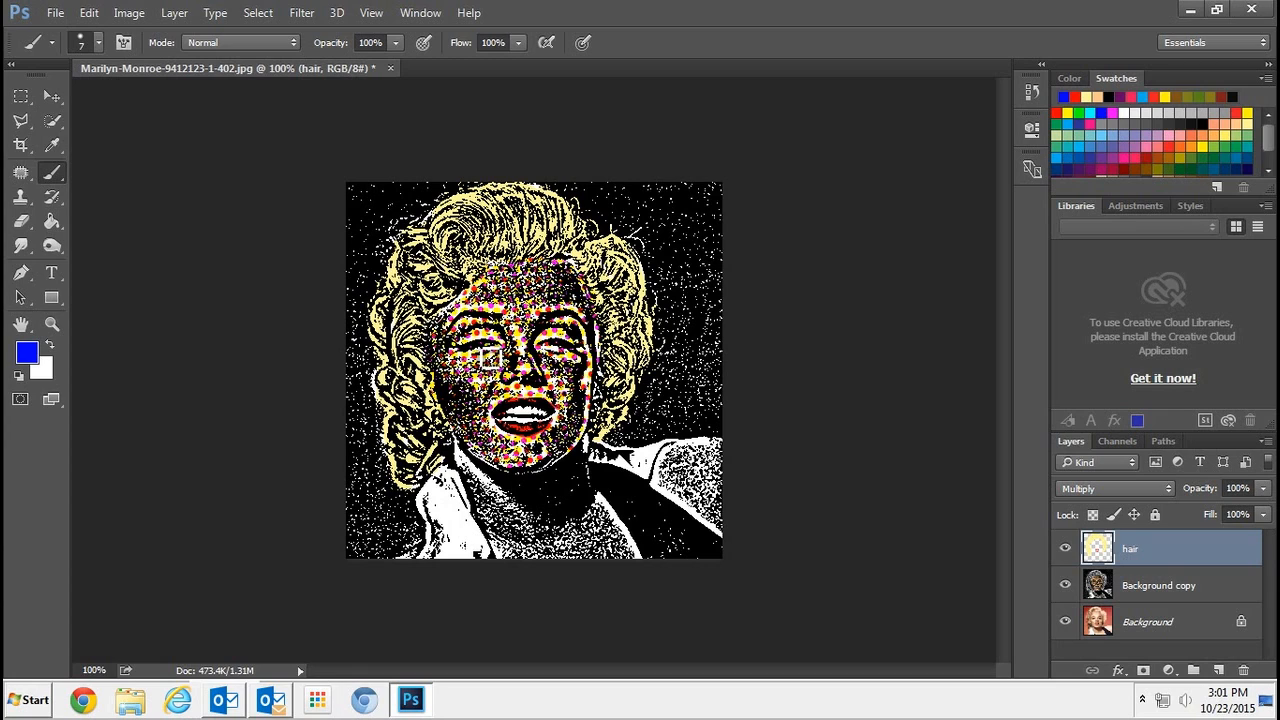
drag(487, 356, 567, 353)
- Paint the clothing, neck and chest cyan with a 27 px Brush, and merge the hair layer down onto Background copy
click(1100, 113)
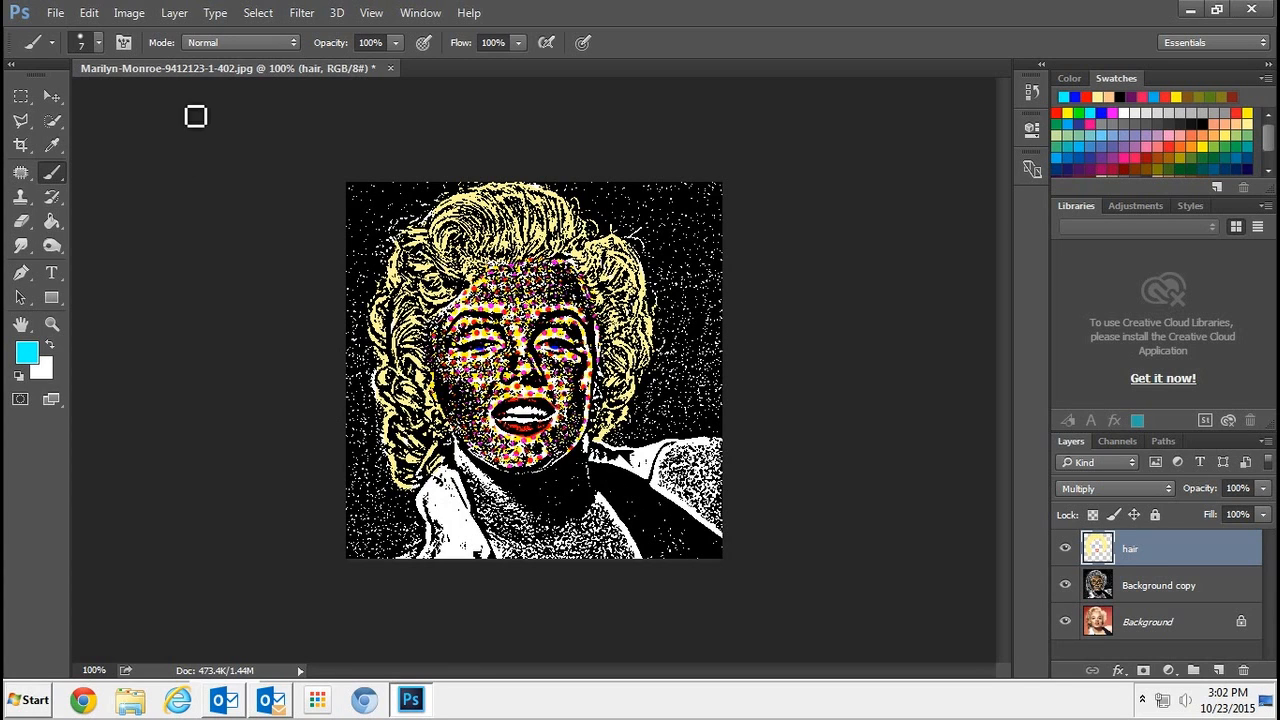
click(99, 44)
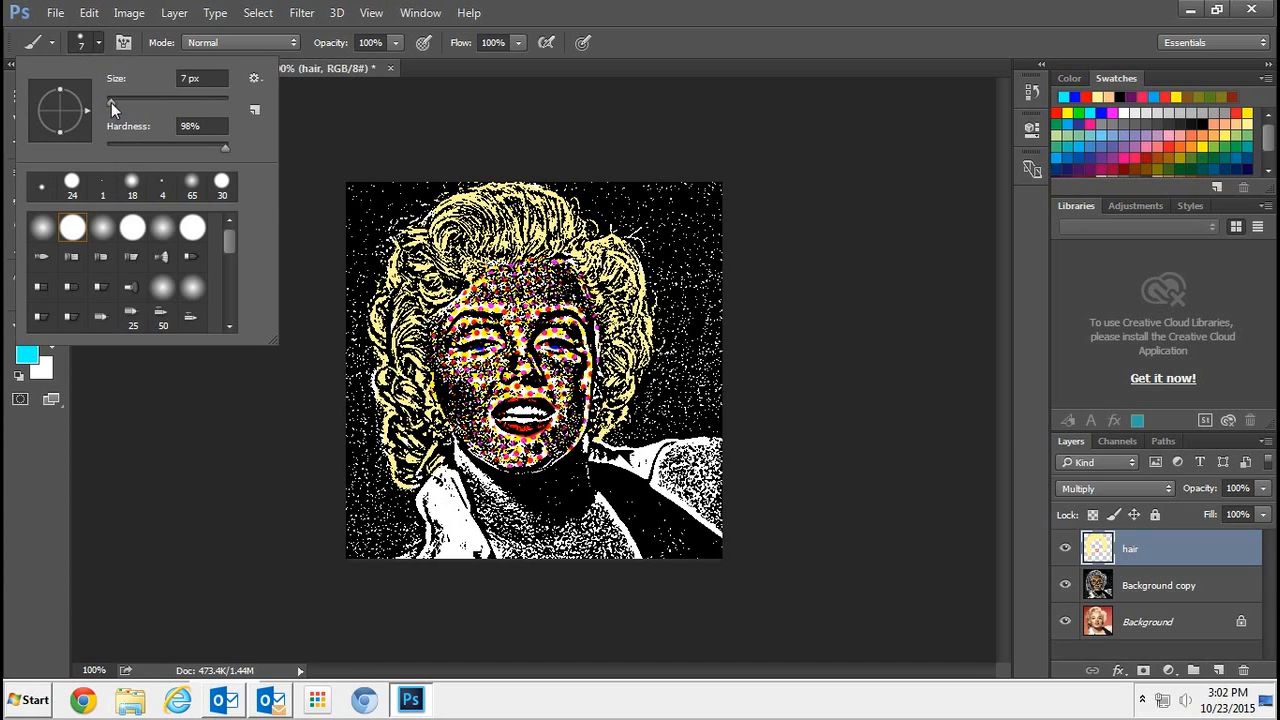
drag(111, 102, 125, 104)
mouse_move(455, 462)
mouse_down()
mouse_move(453, 496)
mouse_move(440, 483)
mouse_move(412, 559)
mouse_move(563, 557)
mouse_move(457, 526)
mouse_move(461, 510)
mouse_move(643, 502)
mouse_move(611, 467)
mouse_move(715, 470)
mouse_move(646, 478)
mouse_up()
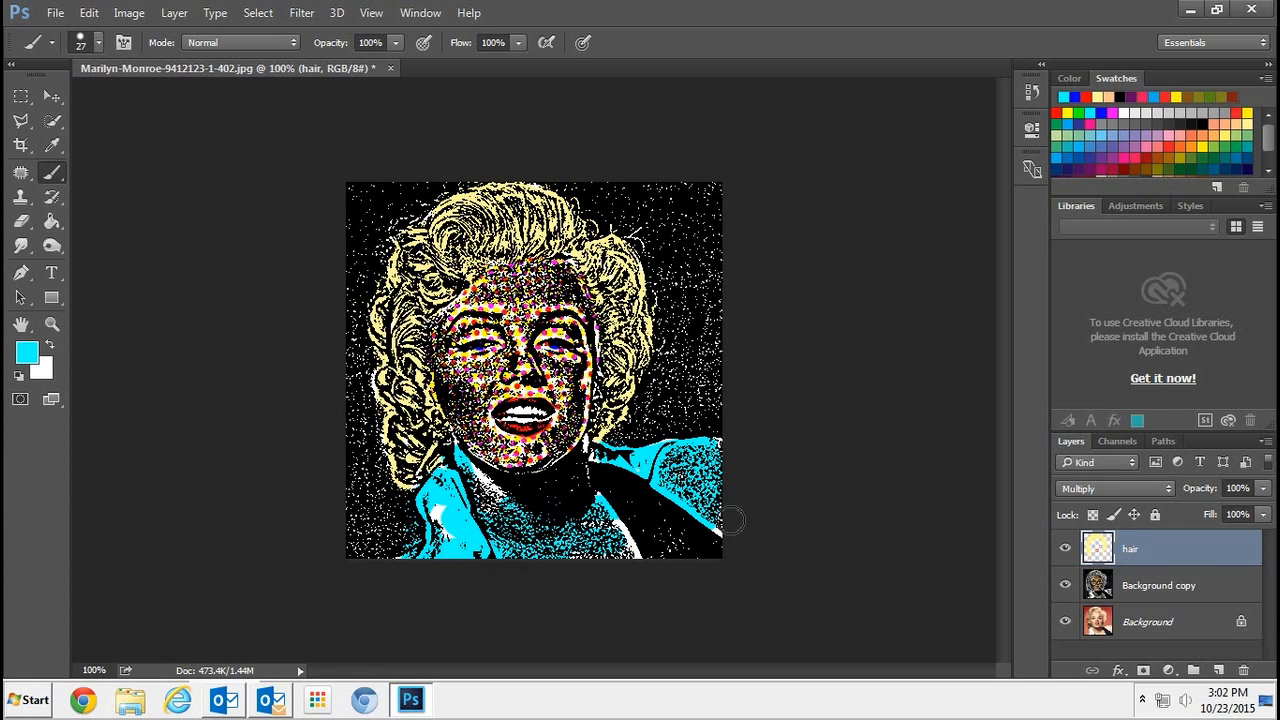
mouse_move(637, 543)
mouse_down()
mouse_move(509, 521)
mouse_move(477, 489)
mouse_move(440, 516)
mouse_move(475, 479)
mouse_up()
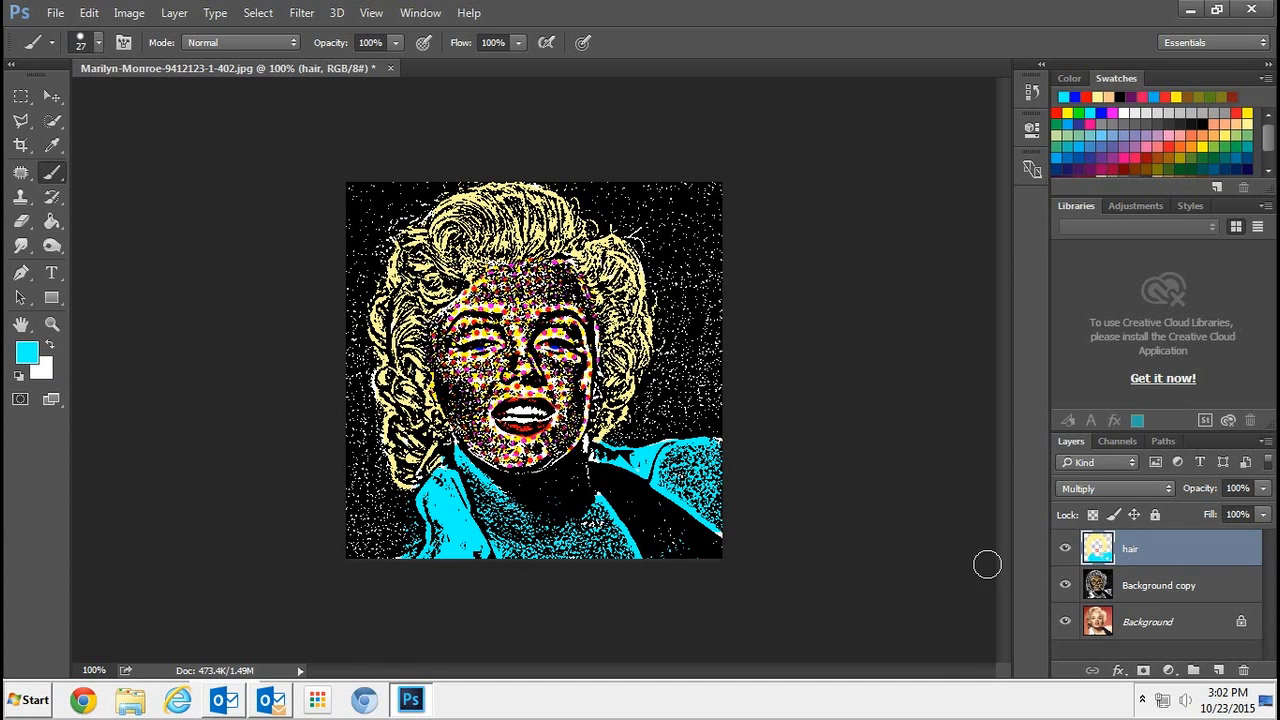
right_click(1190, 556)
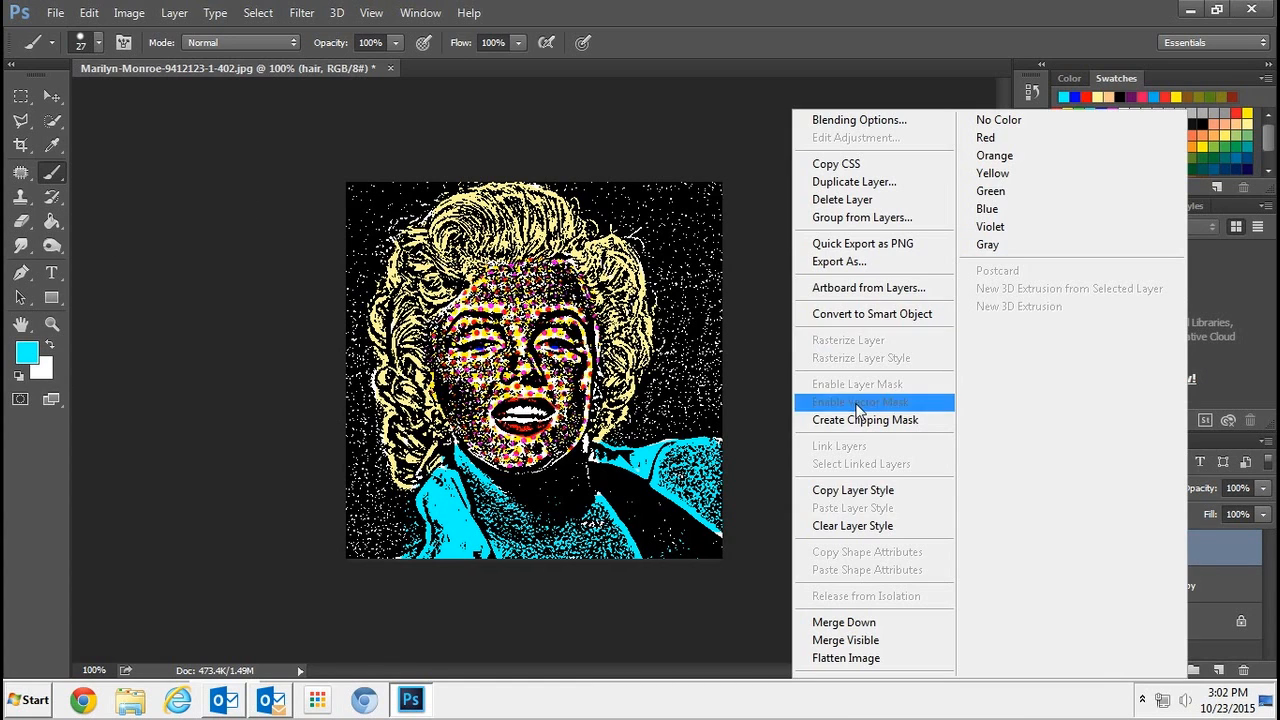
click(891, 622)
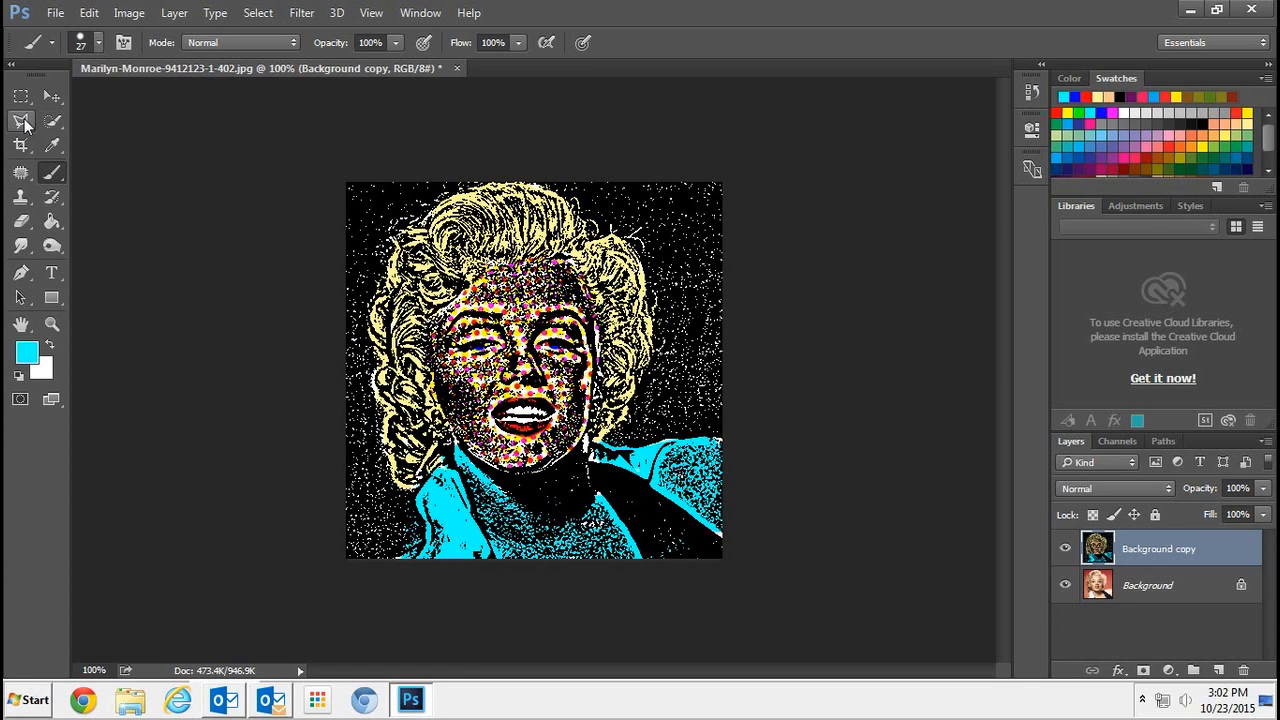
- Outline the whole figure, including hair and shoulders, with the Magnetic Lasso to select it on Background copy
click(24, 123)
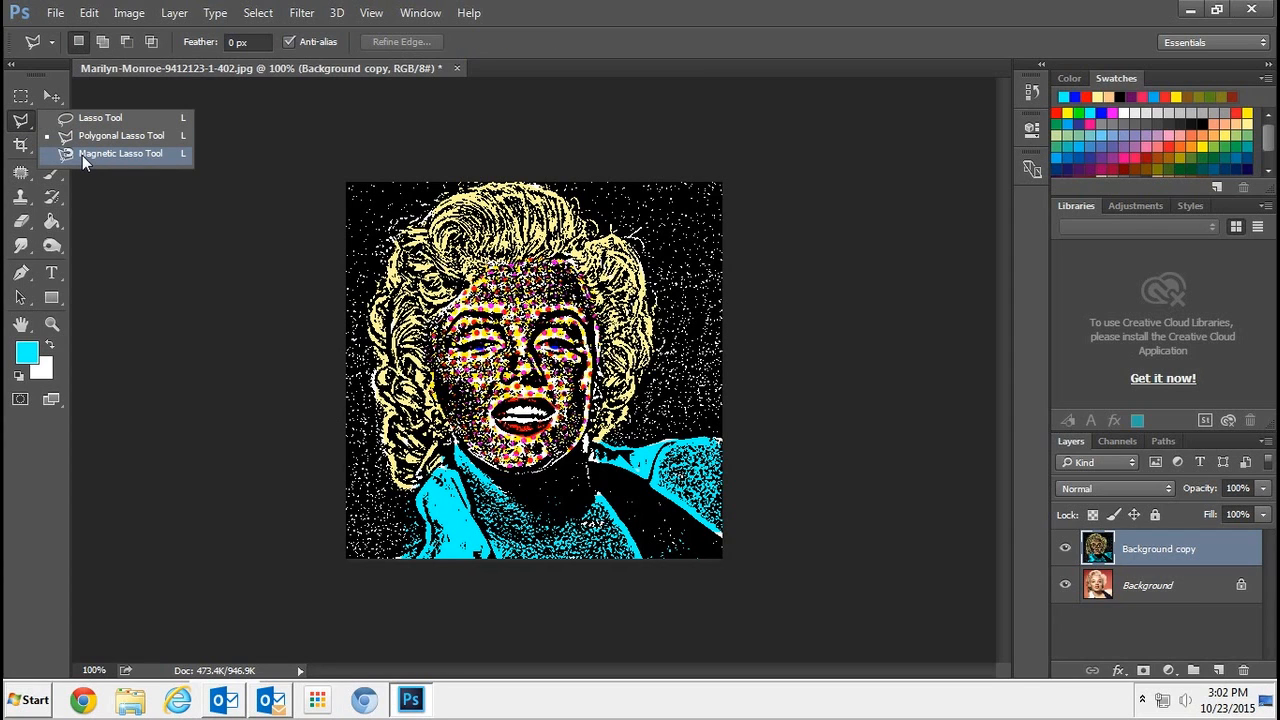
click(84, 155)
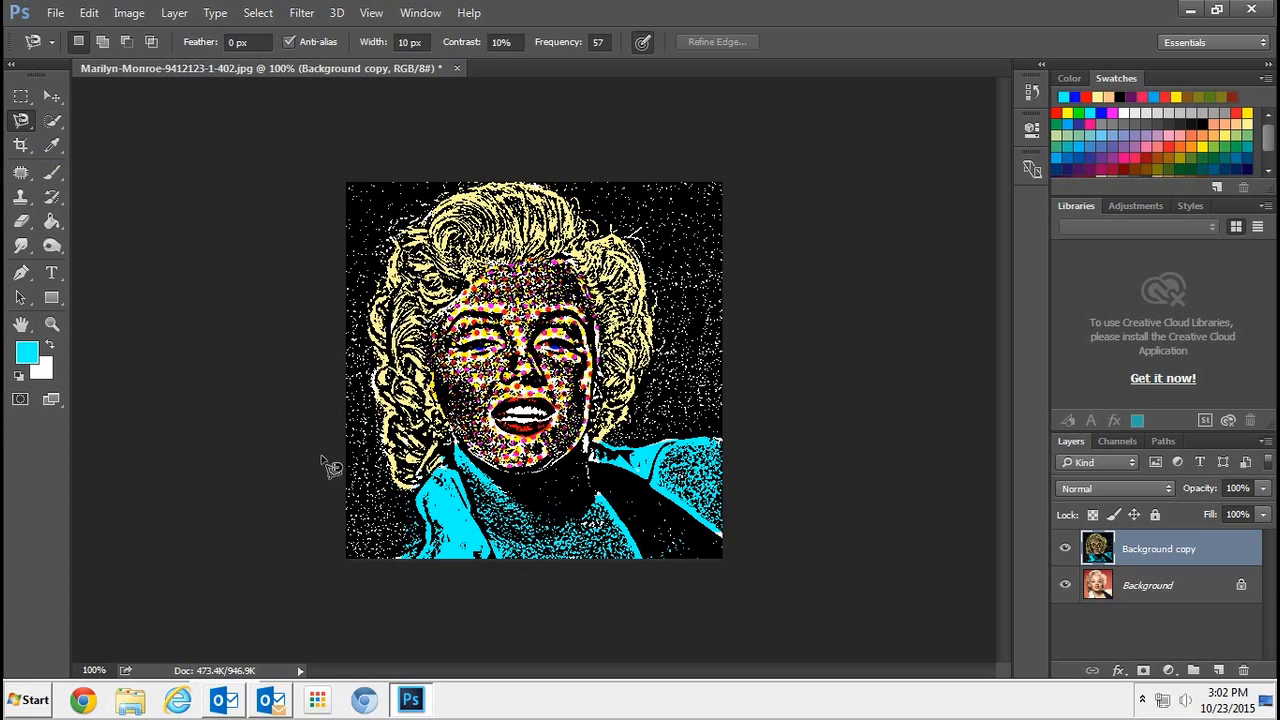
click(400, 558)
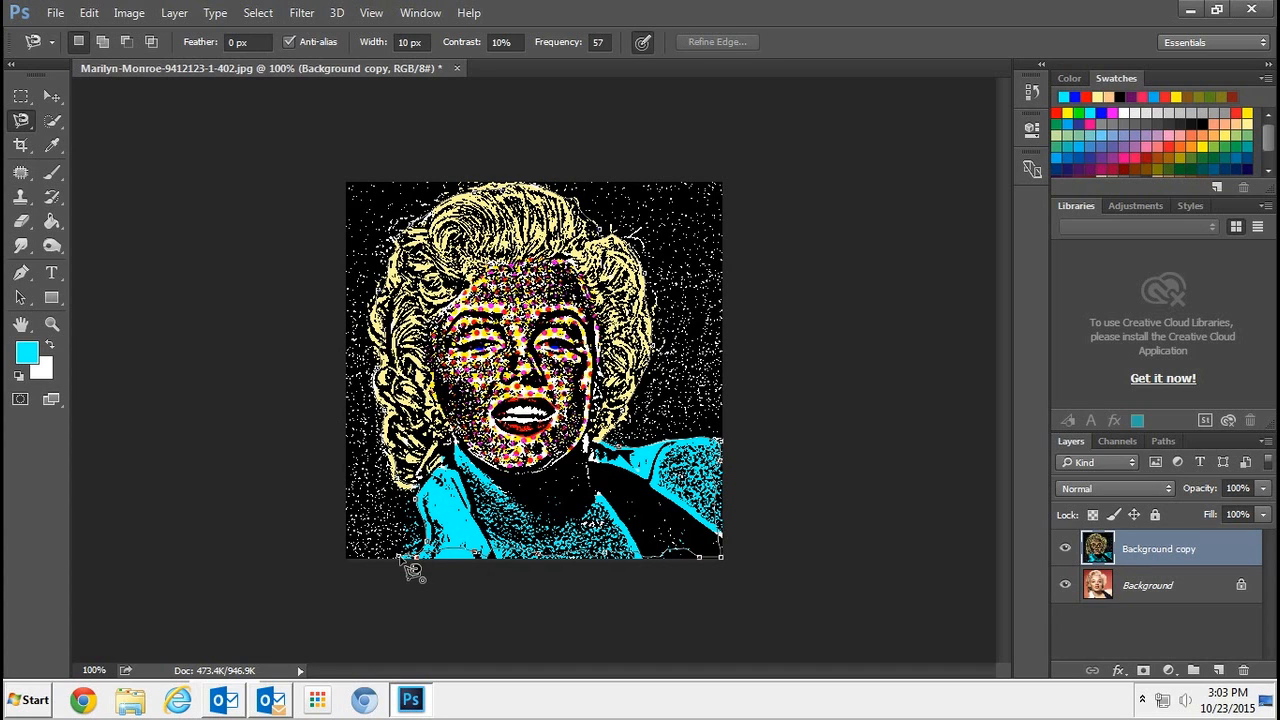
click(410, 568)
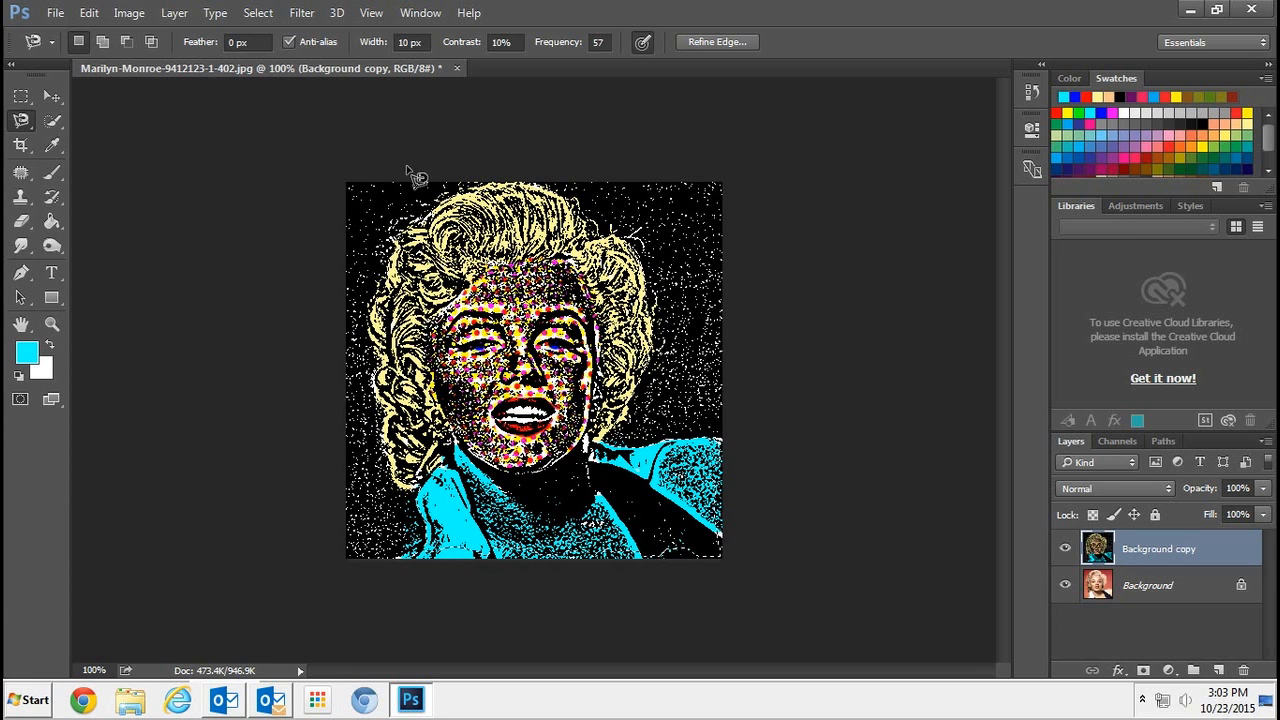
- Delete everything outside the outlined figure from Background copy, hide the Background layer and clear the selection
click(260, 14)
click(281, 92)
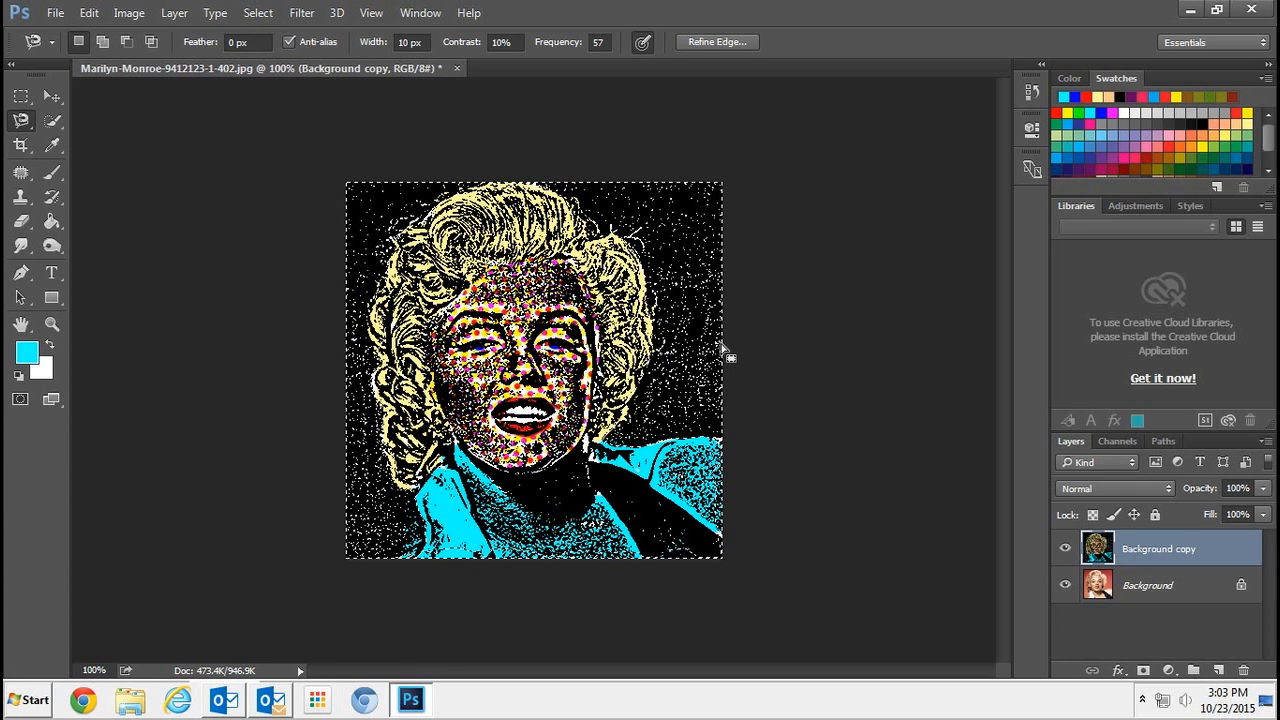
key(Delete)
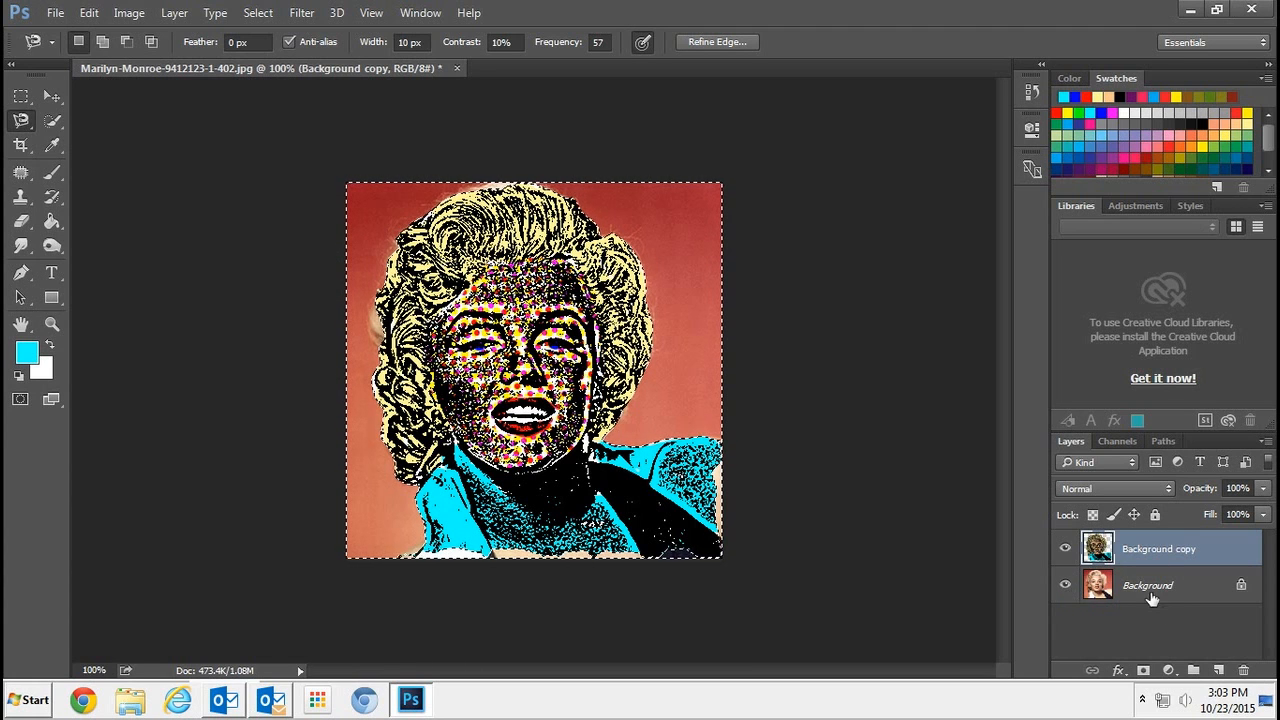
click(1065, 585)
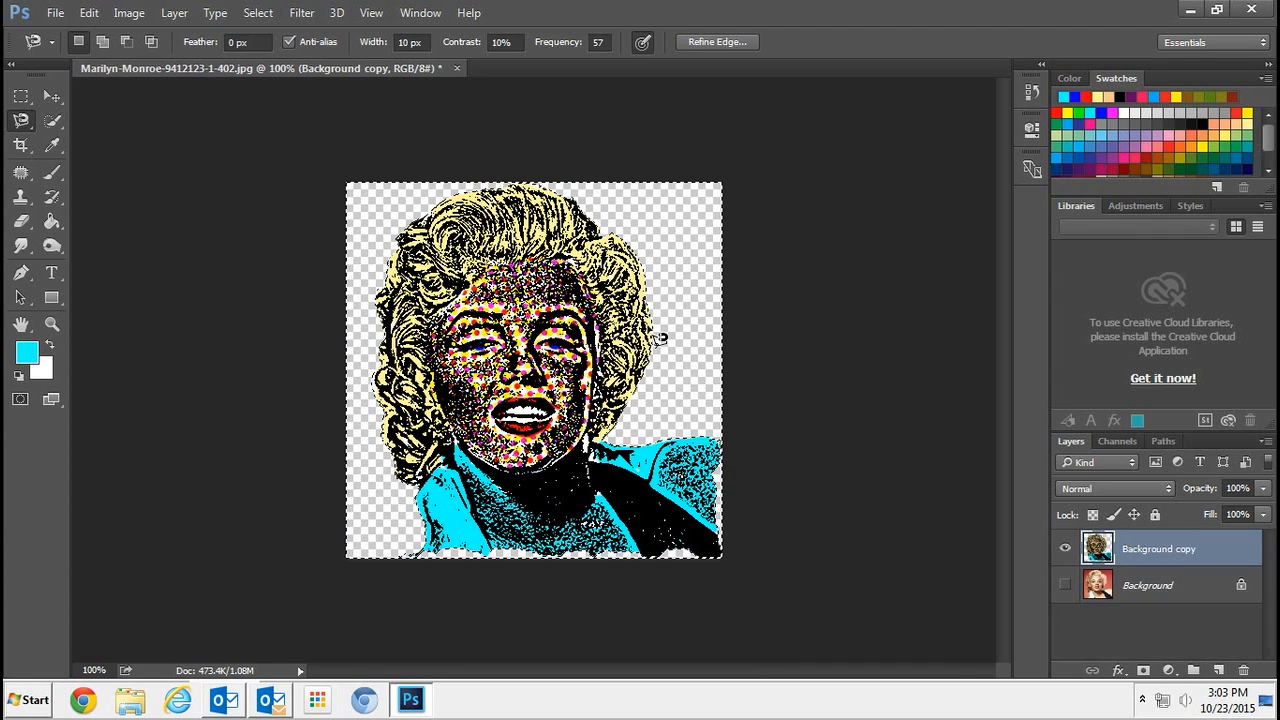
key(ctrl+d)
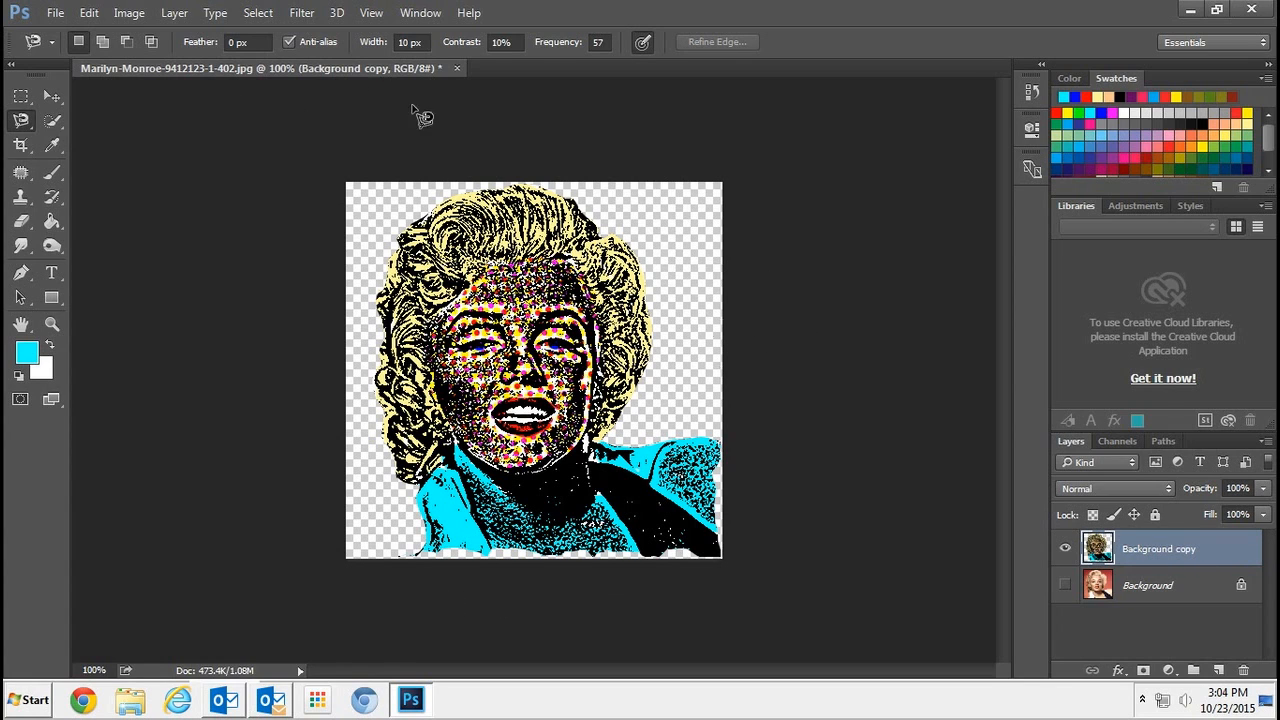
- Open pop art bg2.jpg from the Desktop and float it in its own window over the portrait document
click(55, 13)
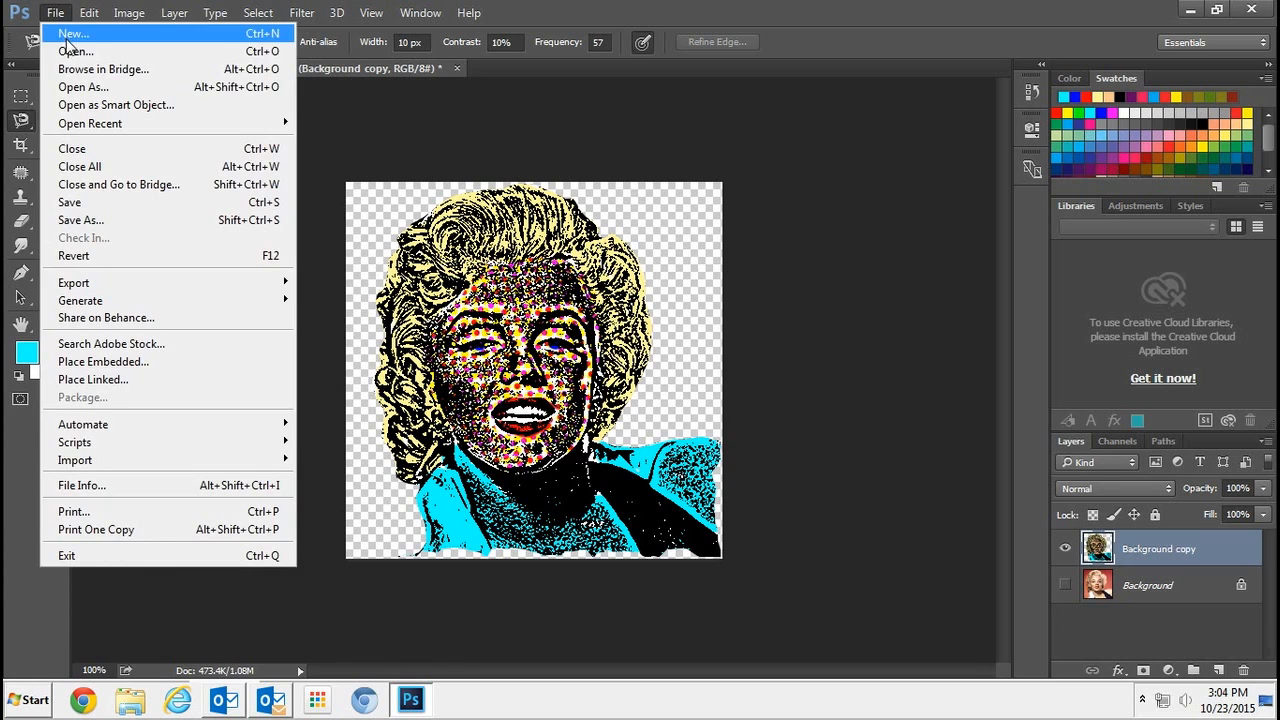
click(72, 52)
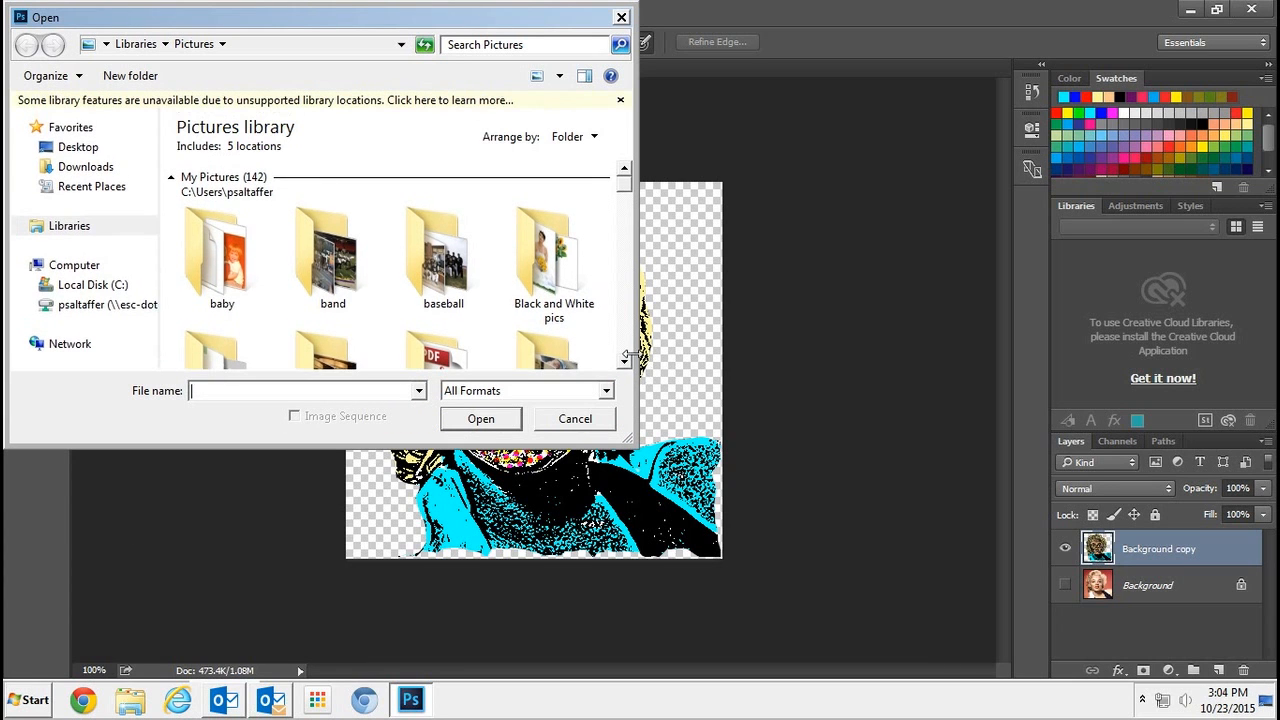
click(77, 146)
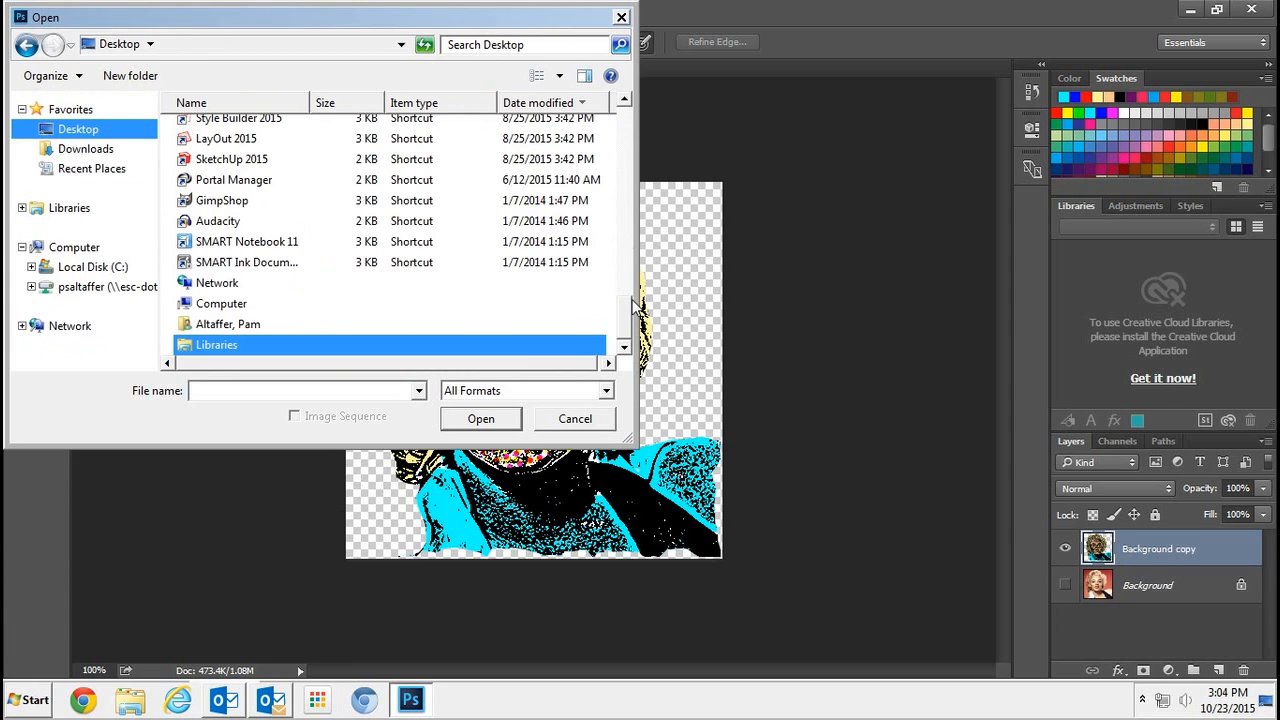
drag(624, 313, 620, 75)
click(243, 153)
double_click(243, 151)
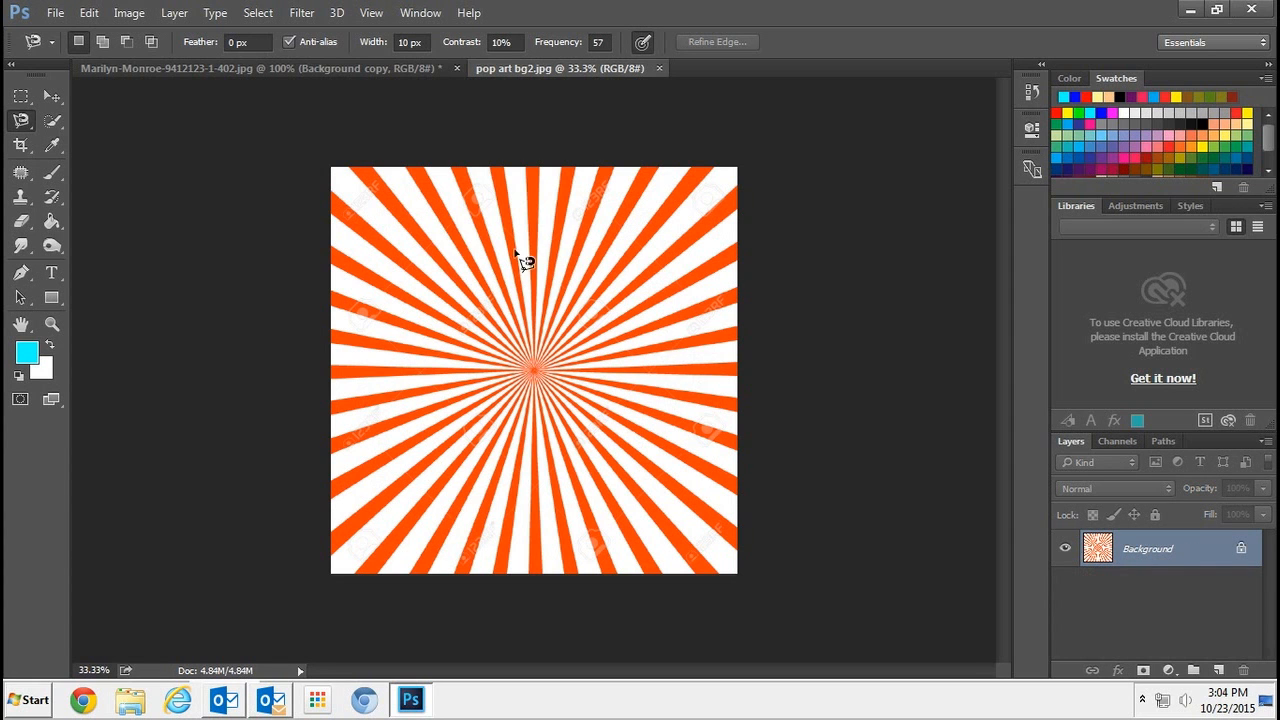
click(323, 67)
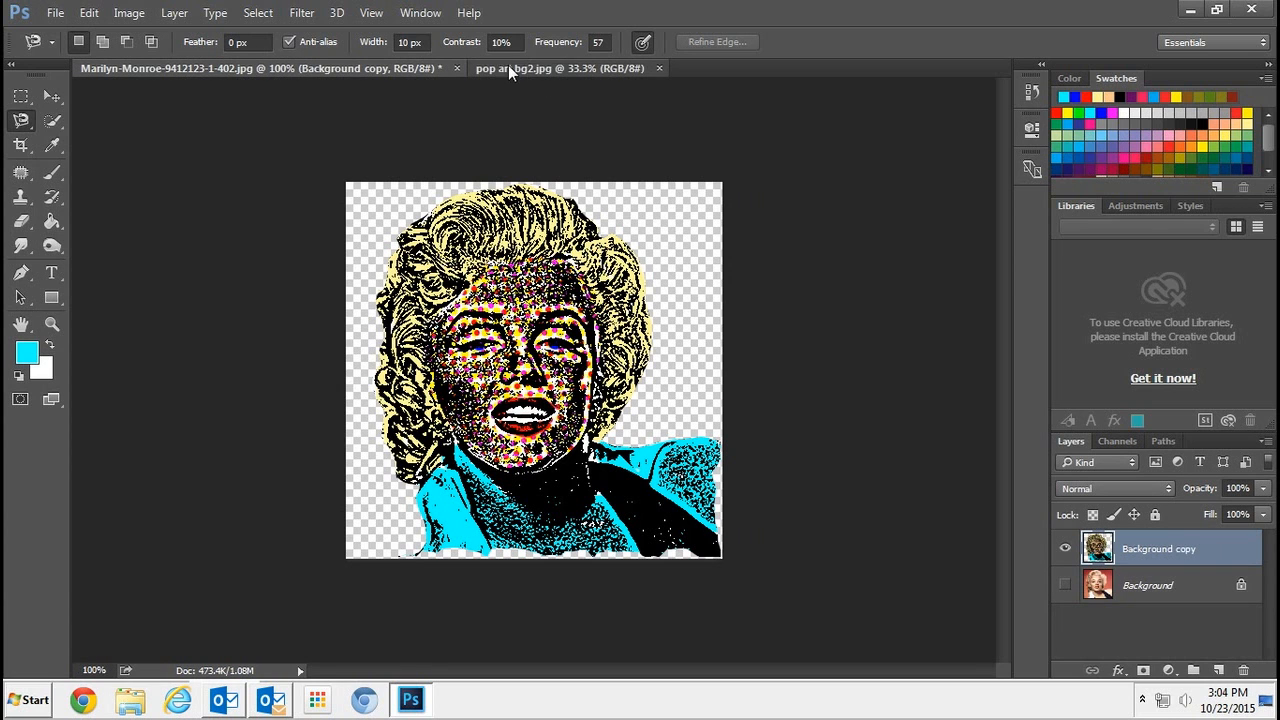
drag(151, 157, 234, 145)
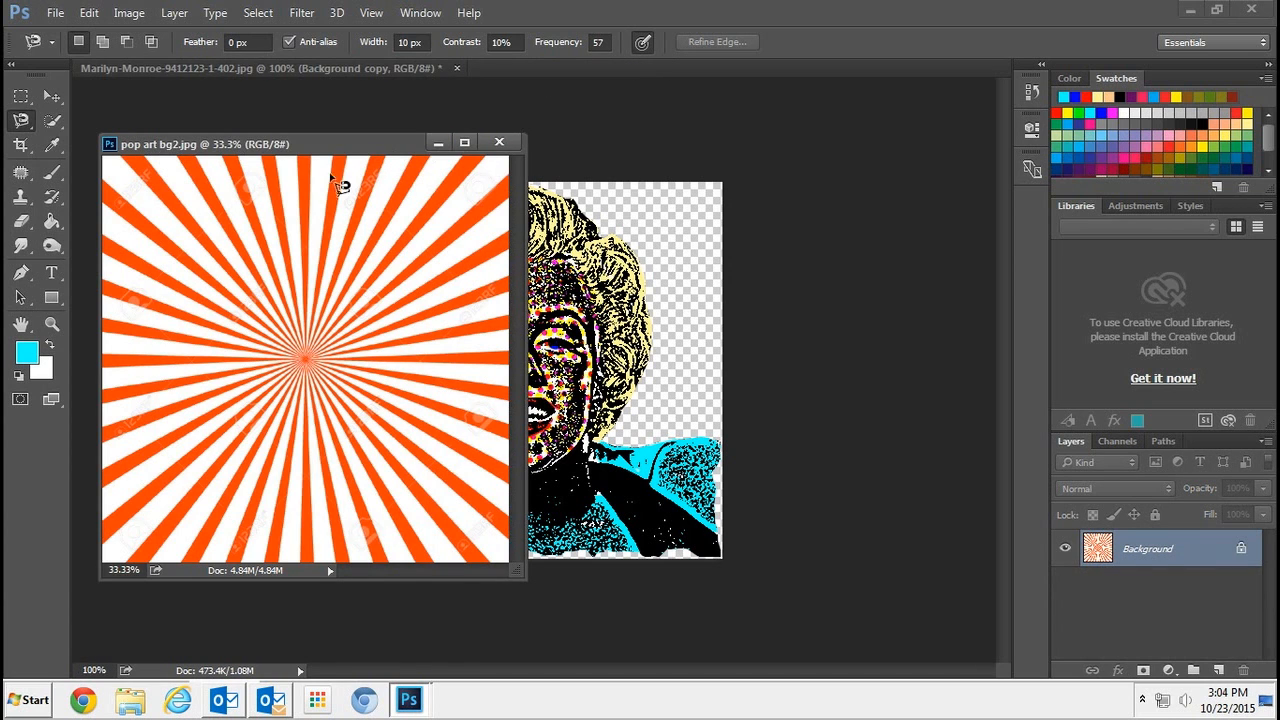
- Select the whole sunburst image with the Rectangular Marquee, copy it into the portrait document as a new layer and close pop art bg2.jpg
click(21, 97)
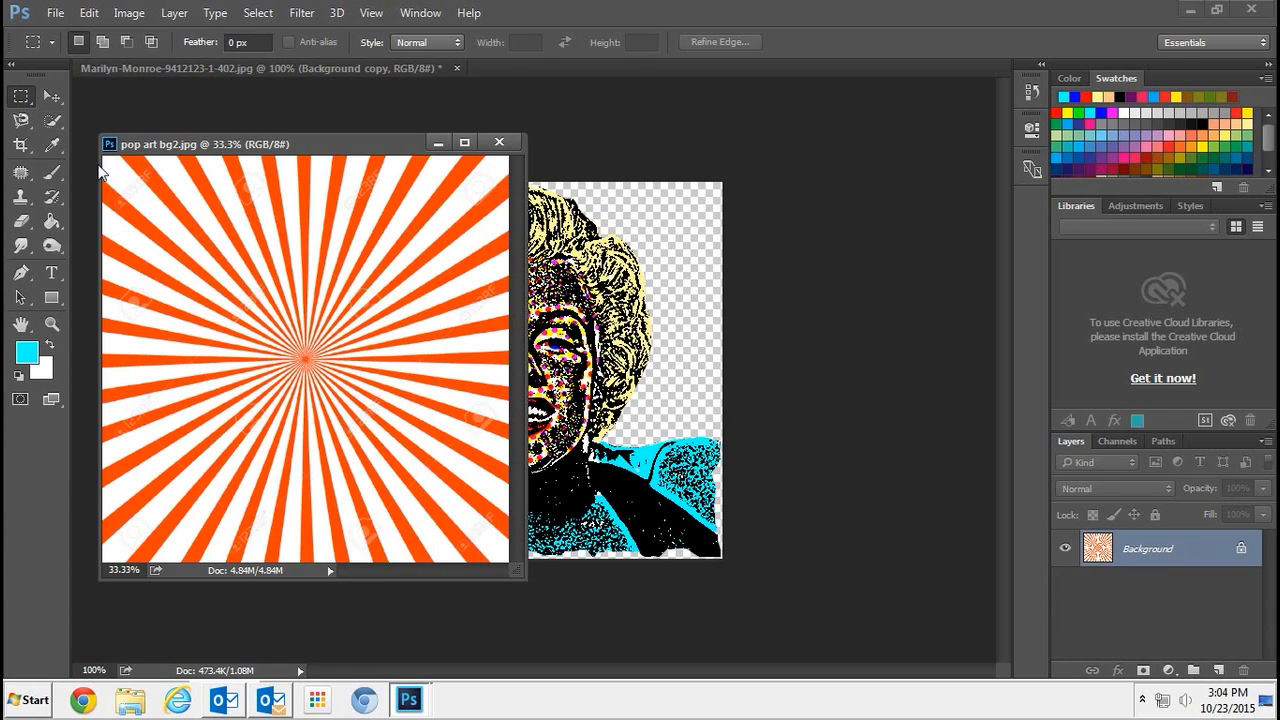
drag(484, 542, 508, 569)
drag(433, 530, 685, 392)
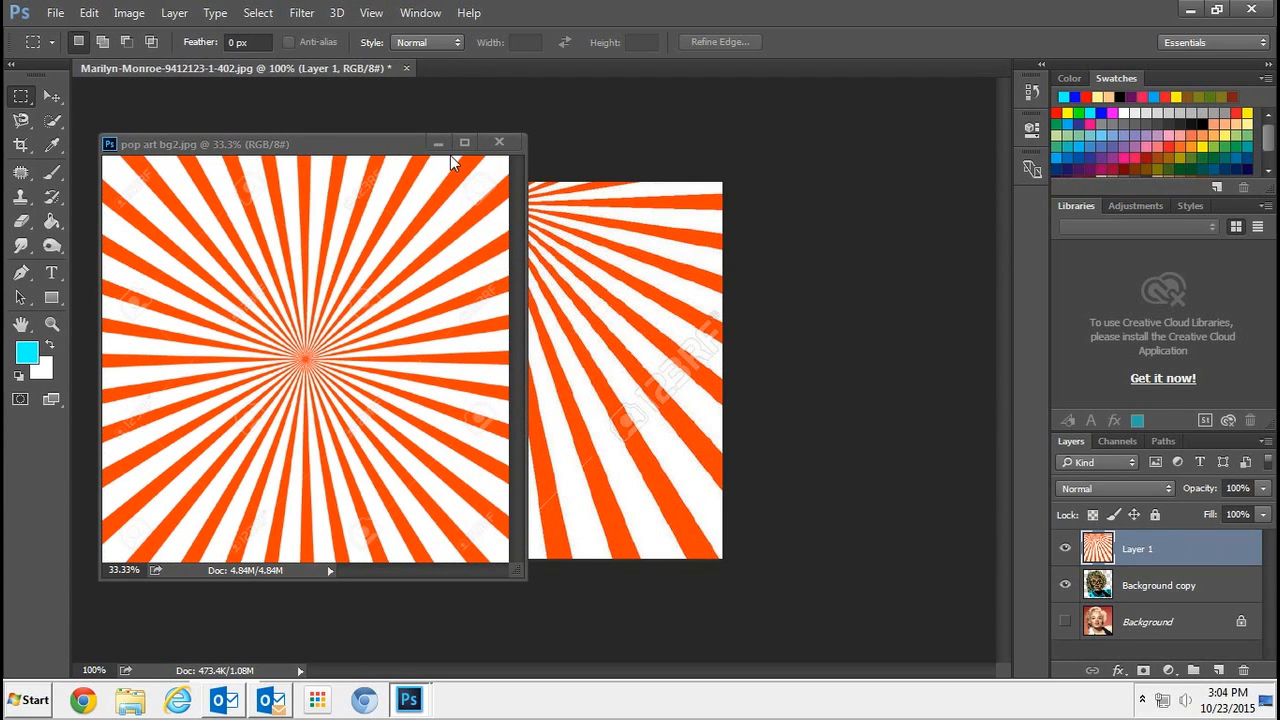
click(499, 141)
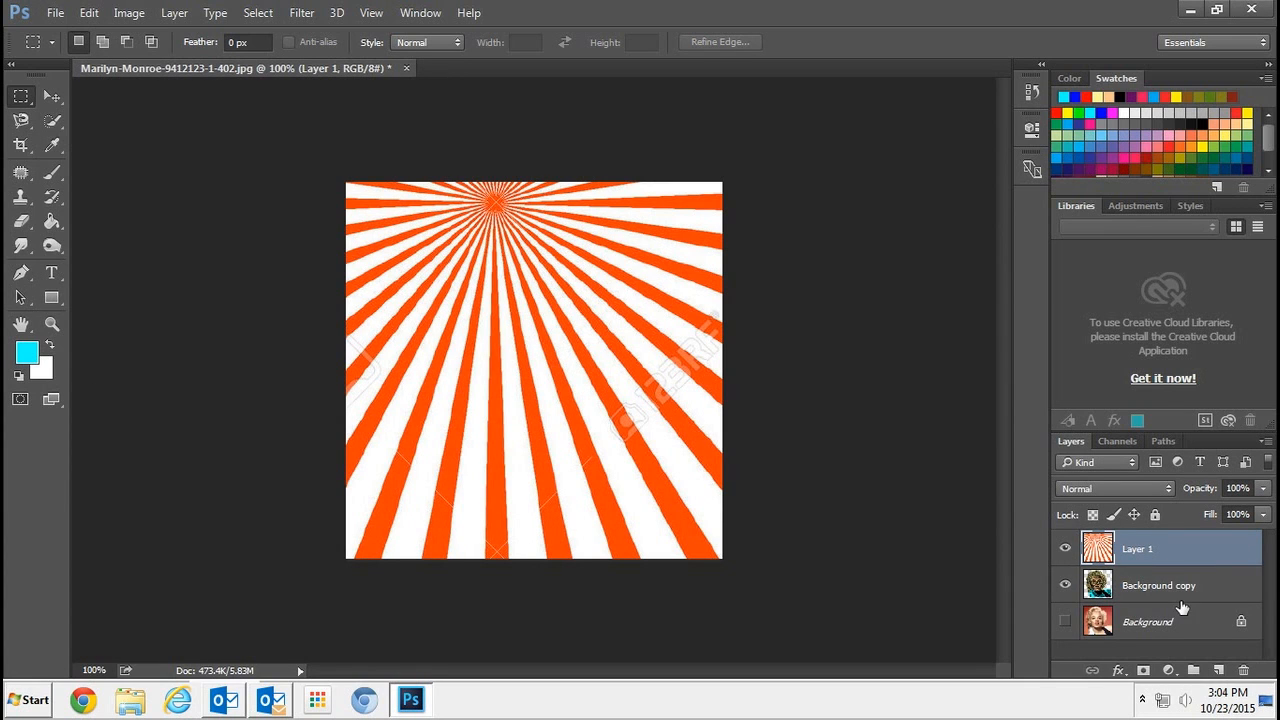
- Place the sunburst layer beneath Background copy and move it so the rays radiate from beside the hair, above the cyan shoulder
drag(1150, 551, 1166, 598)
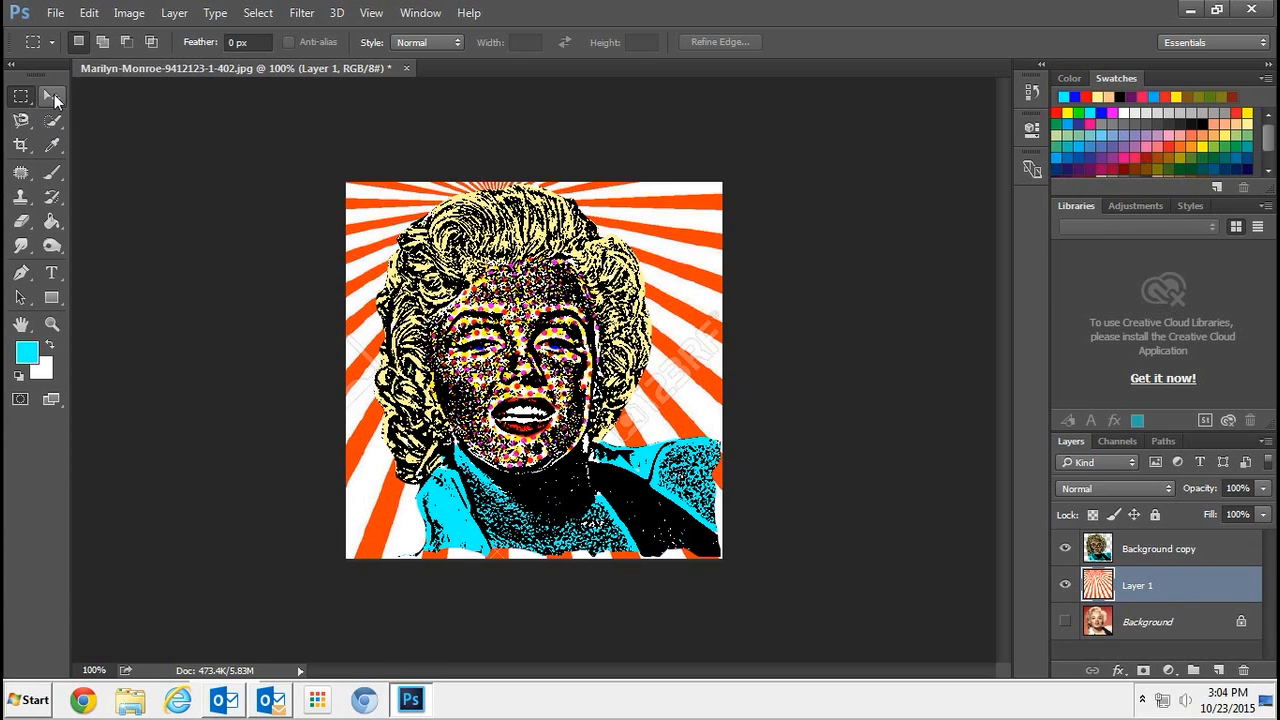
click(52, 95)
drag(352, 230, 383, 375)
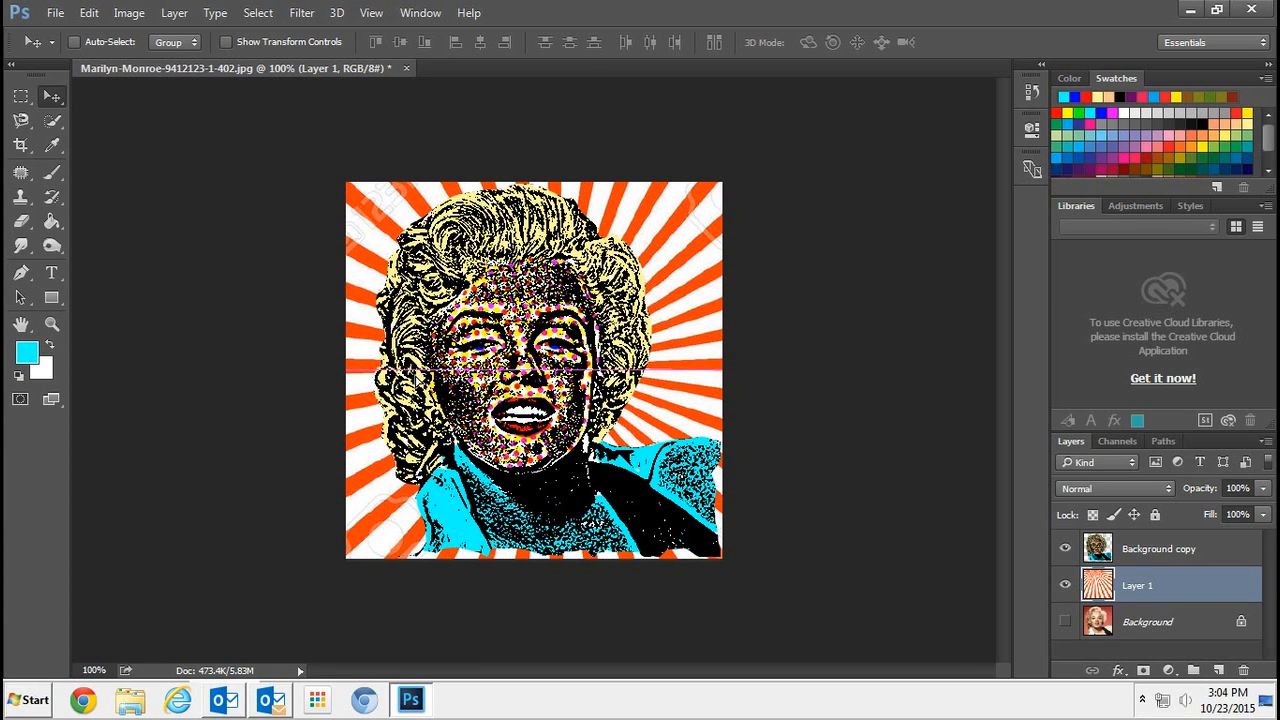
drag(511, 400, 512, 401)
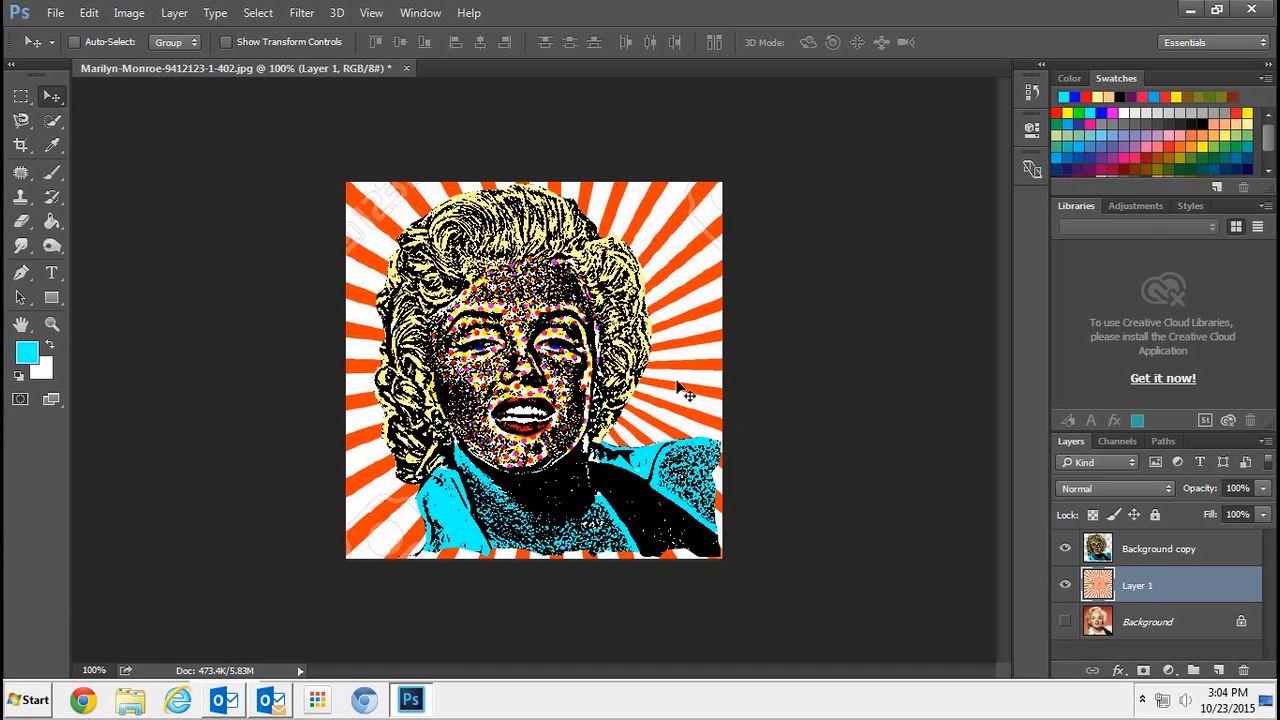
drag(670, 350, 762, 279)
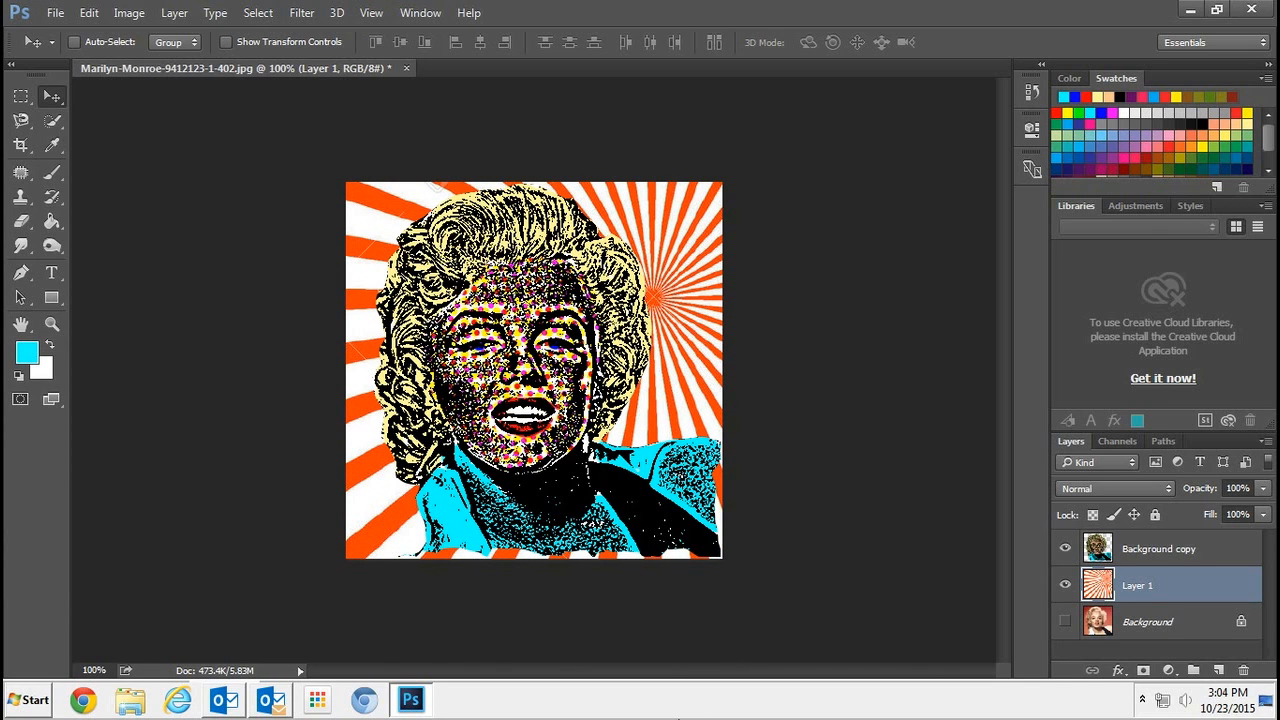
- Merge the Background copy figure layer down onto the sunburst layer
right_click(1162, 551)
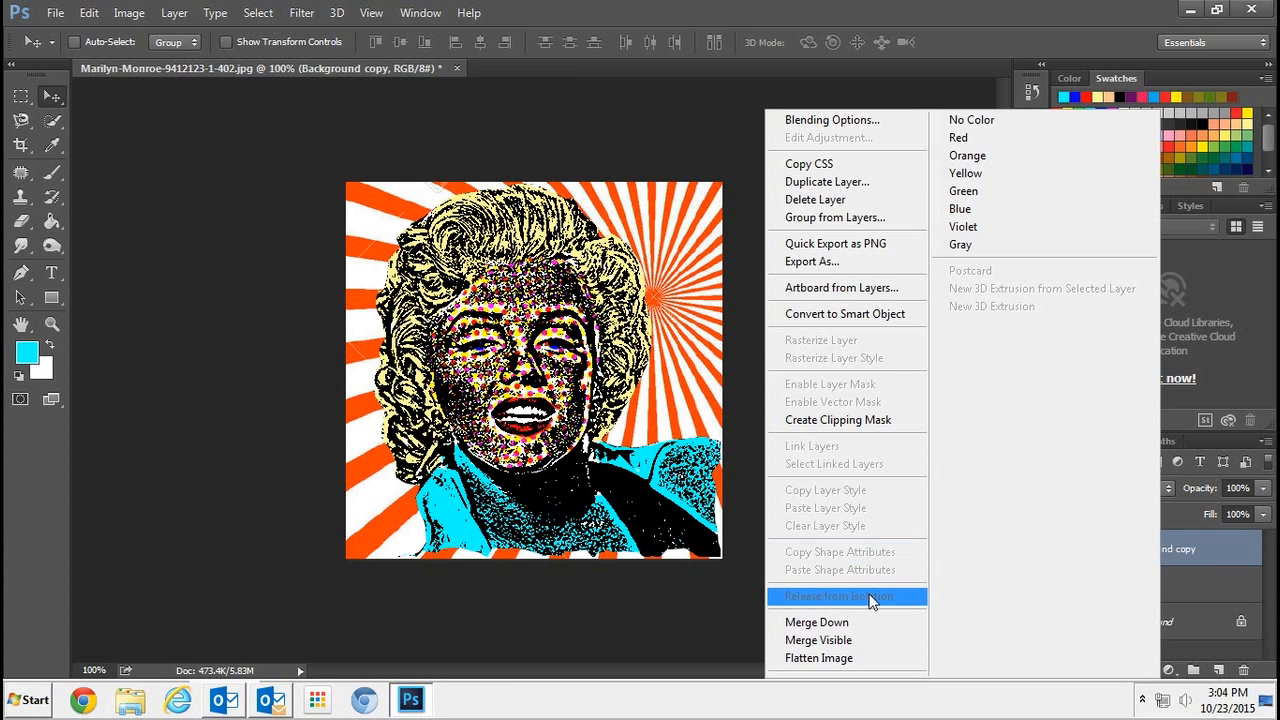
click(858, 627)
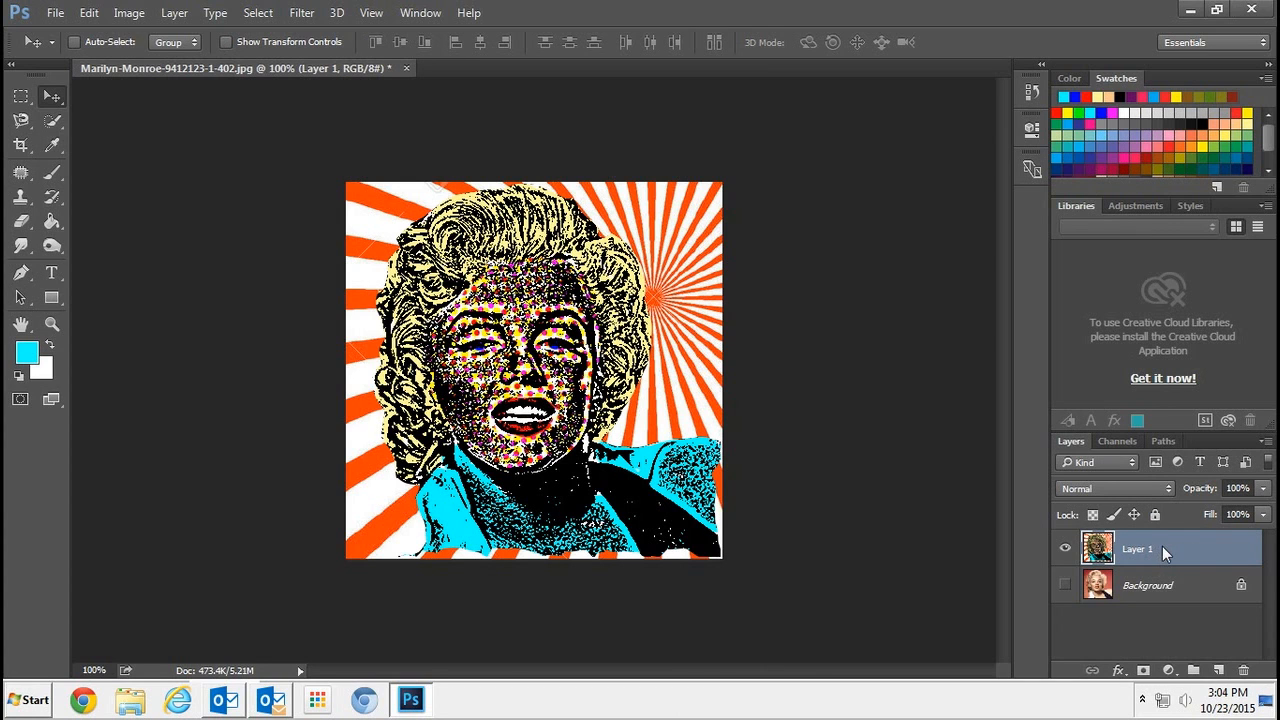
right_click(1162, 551)
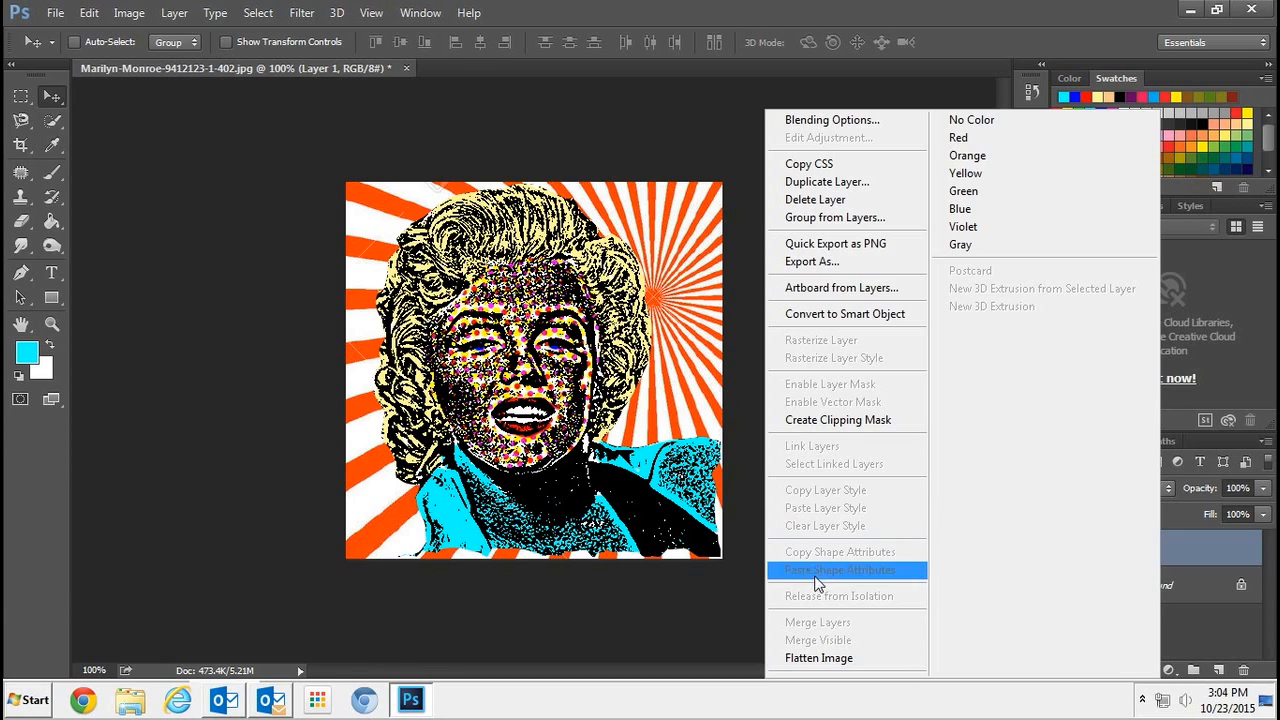
click(733, 514)
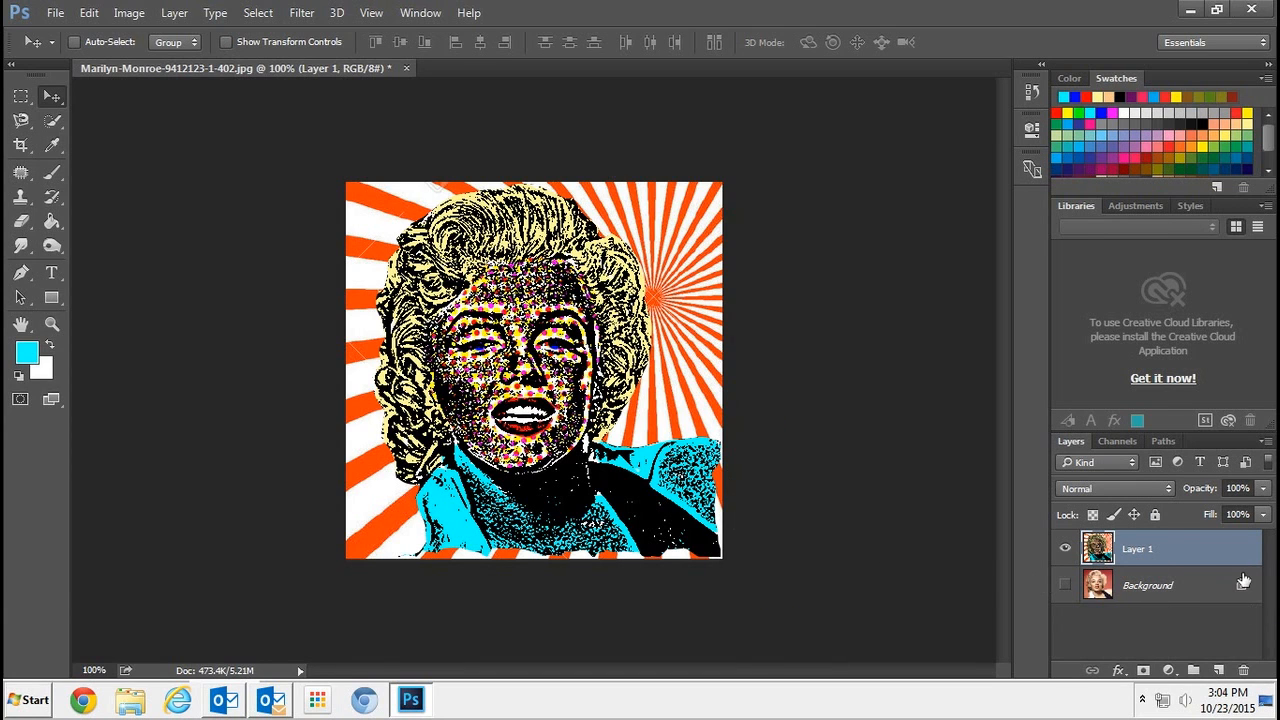